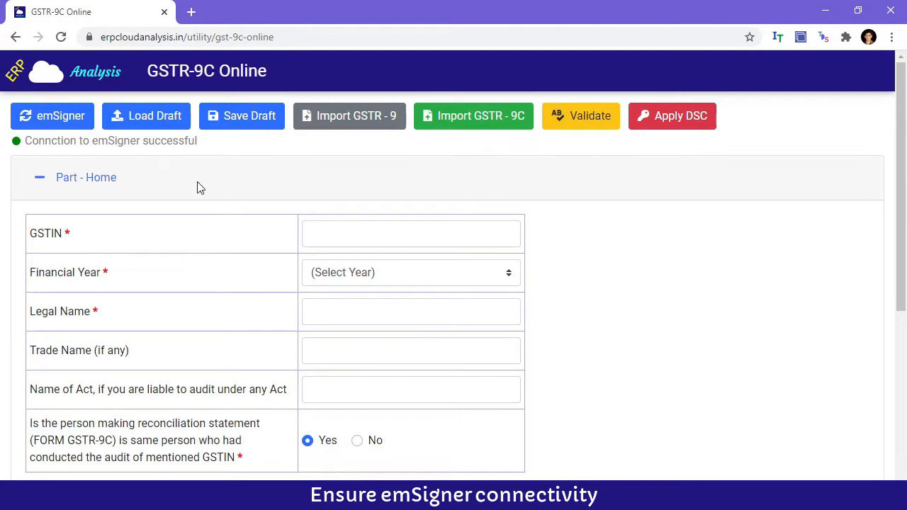
- Read the Help / FAQ entries on resolving emSigner errors and unblocking browser access, and return to the Home part
scroll(542, 272, down, 3)
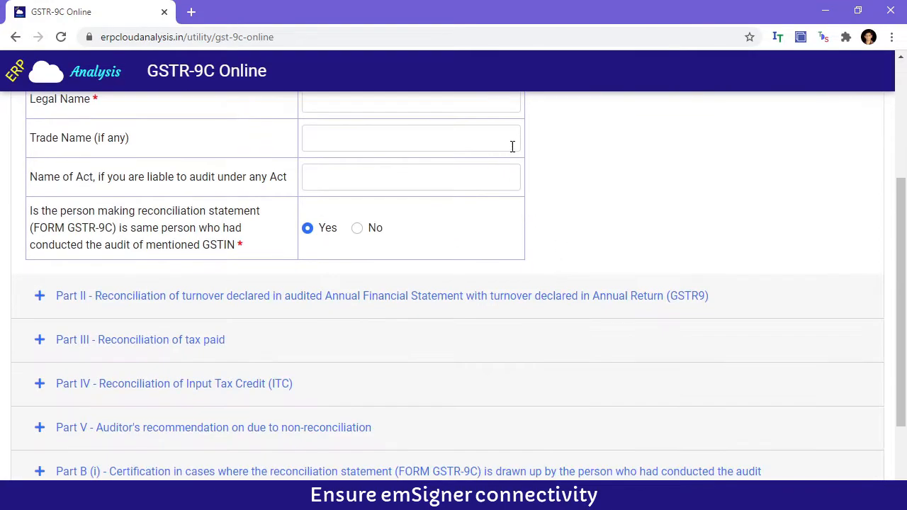
scroll(512, 146, down, 2)
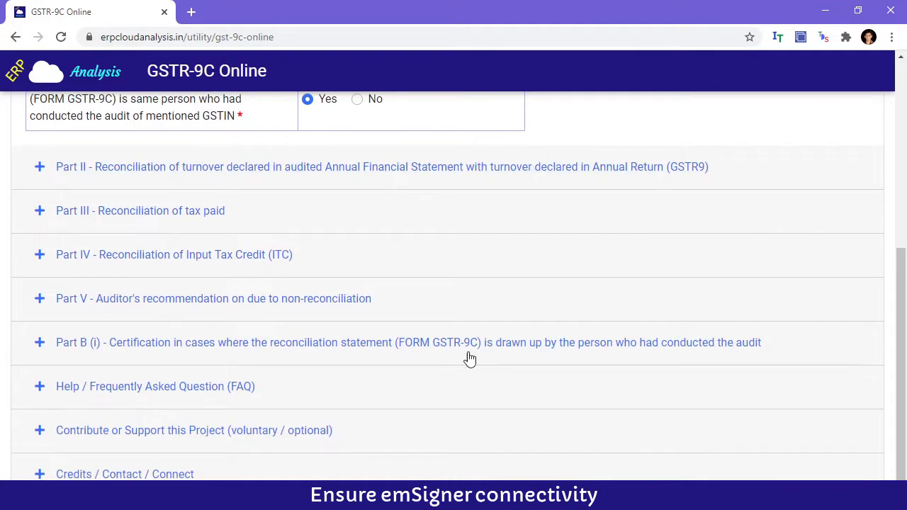
click(122, 387)
scroll(283, 255, down, 3)
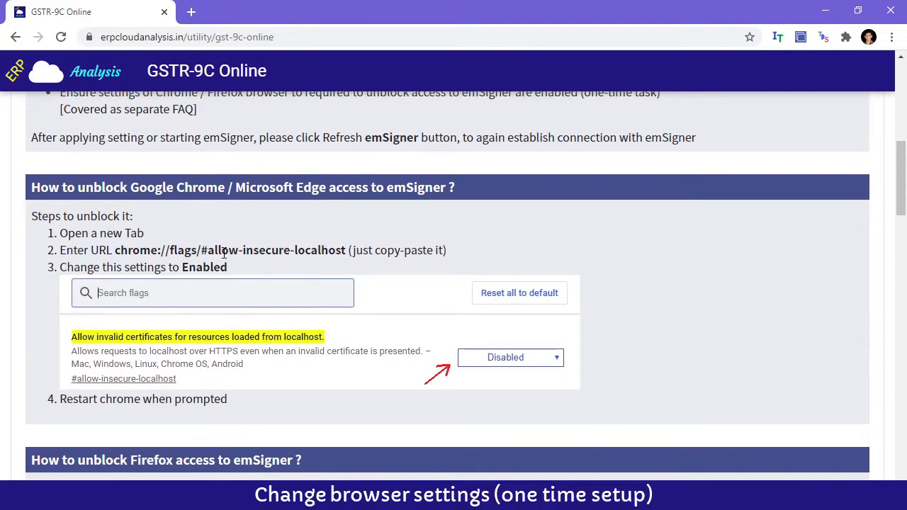
scroll(190, 235, down, 4)
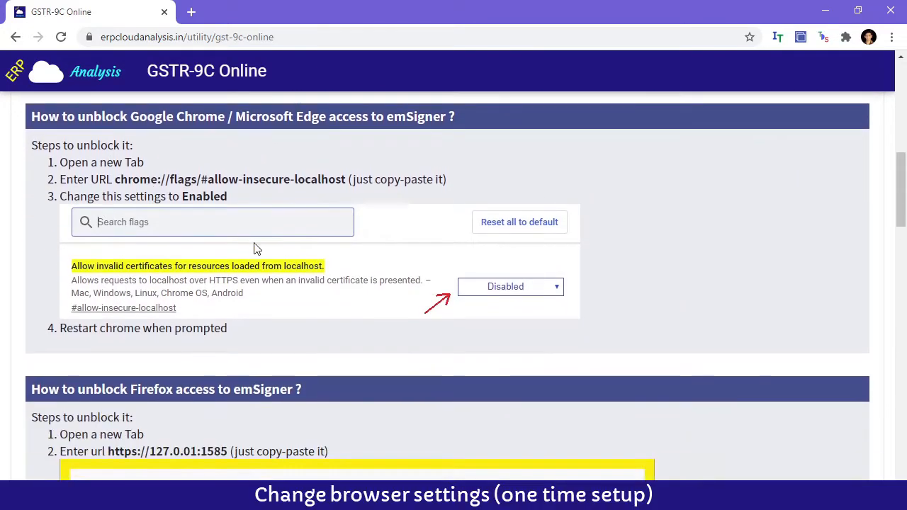
scroll(335, 305, up, 3)
scroll(335, 306, up, 9)
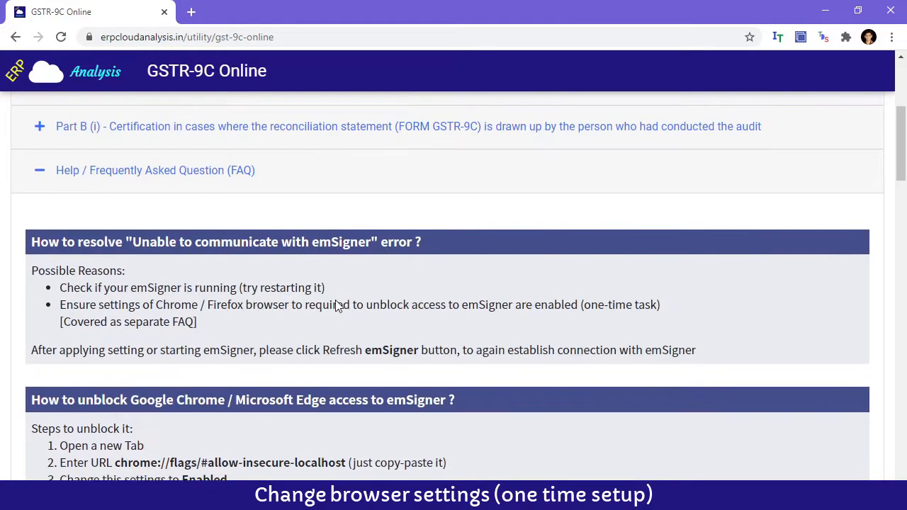
scroll(336, 306, down, 1)
scroll(336, 306, up, 1)
click(85, 178)
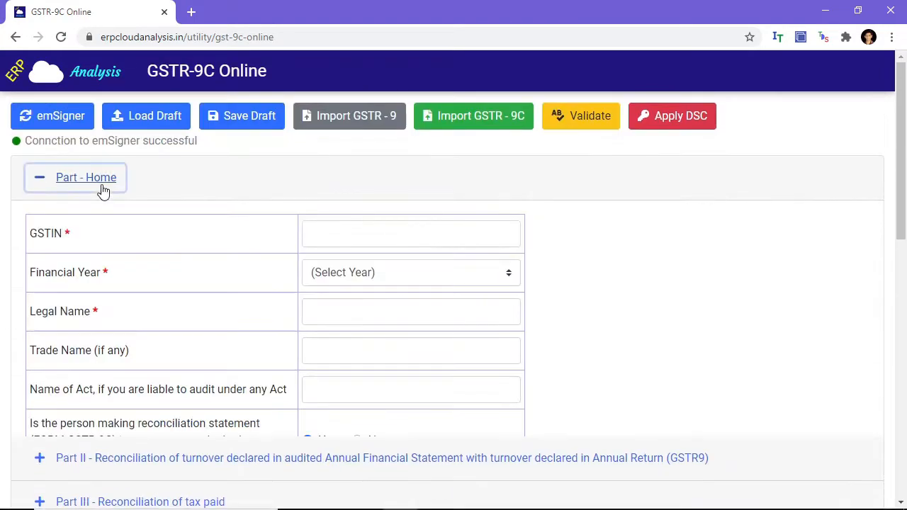
click(330, 144)
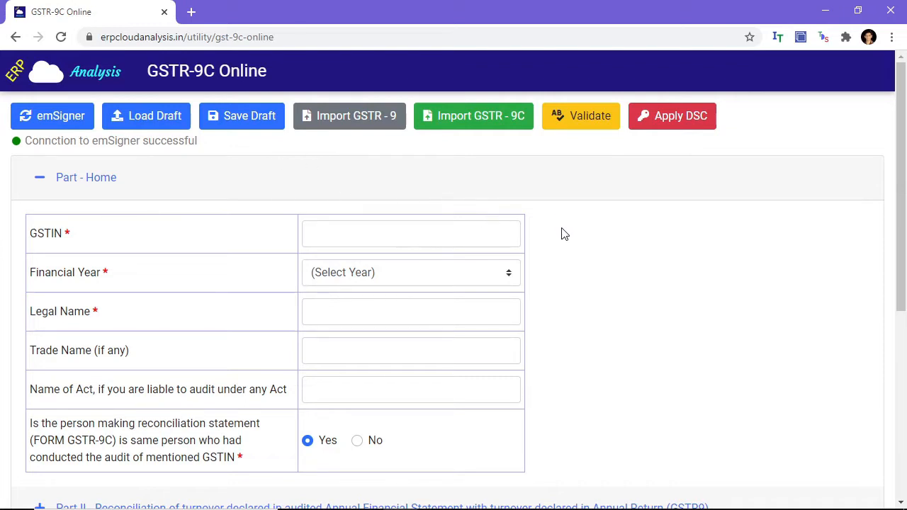
- Examine the Part II turnover and Part III tax paid reconciliation tables, and return to the Home part
scroll(585, 230, down, 2)
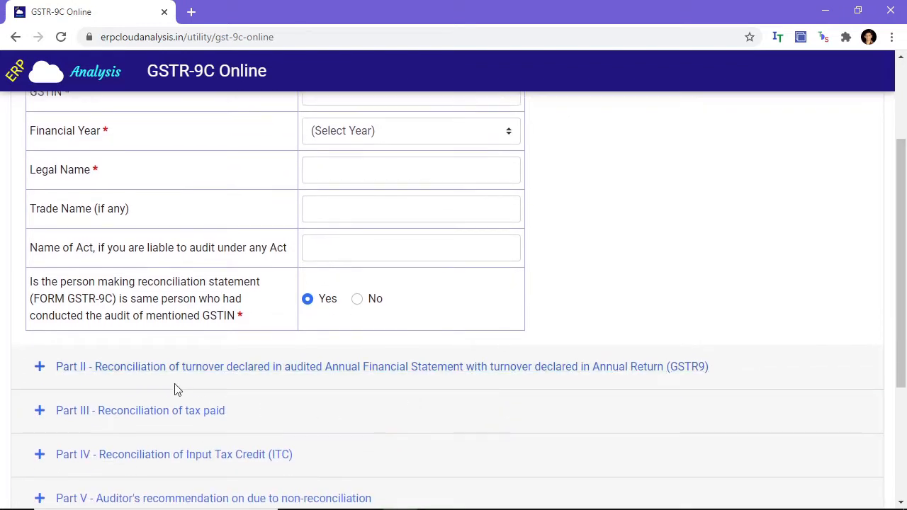
click(110, 372)
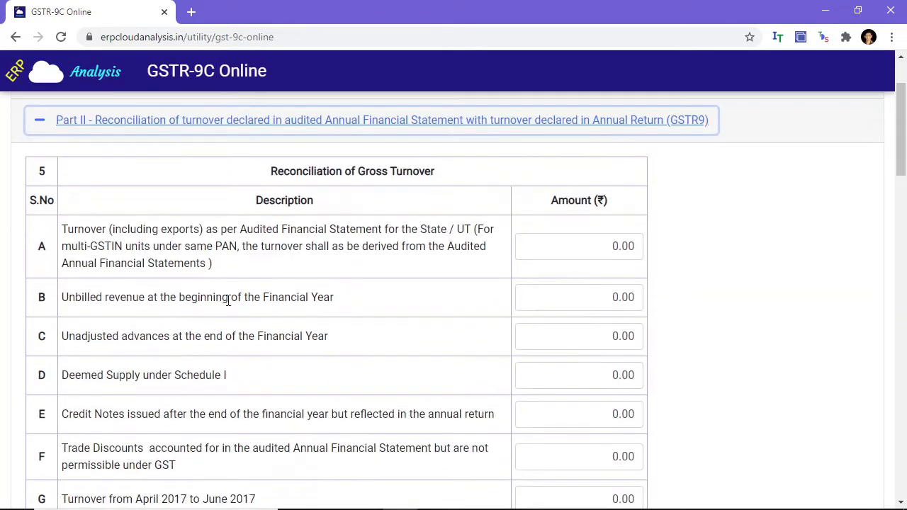
scroll(238, 296, down, 12)
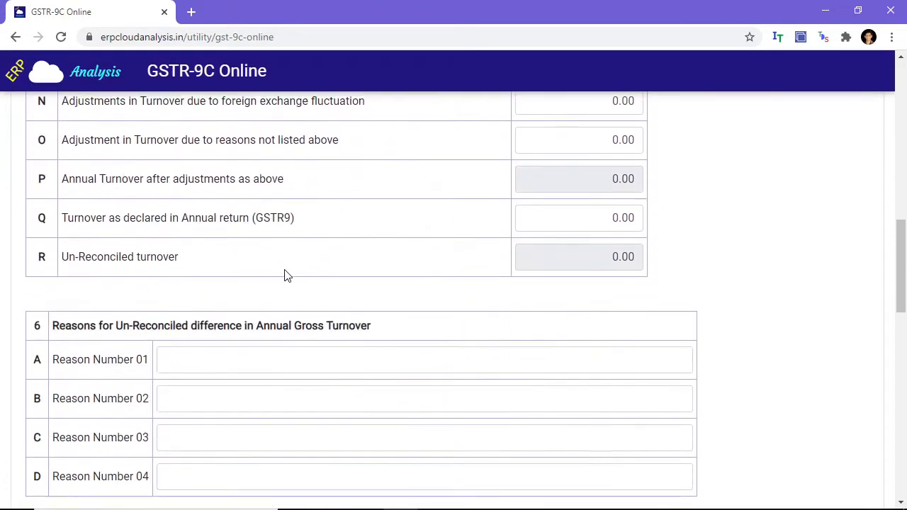
scroll(300, 269, down, 10)
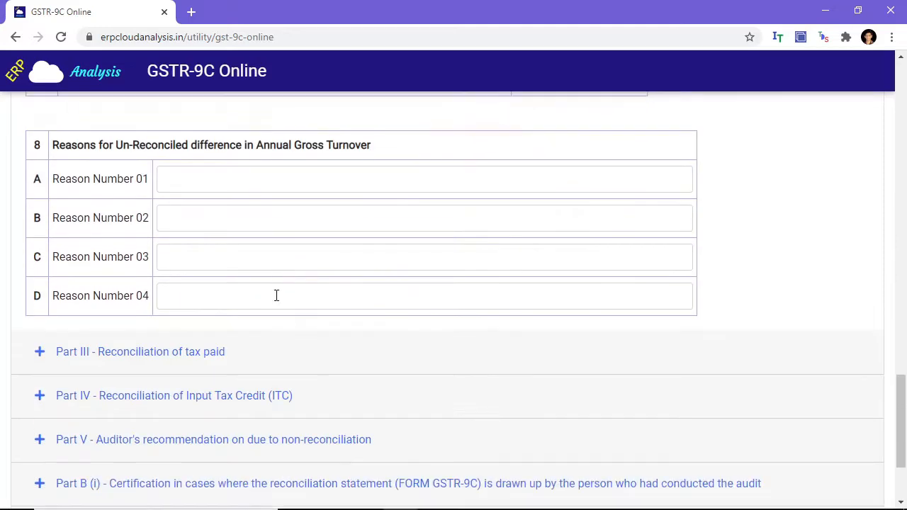
click(142, 212)
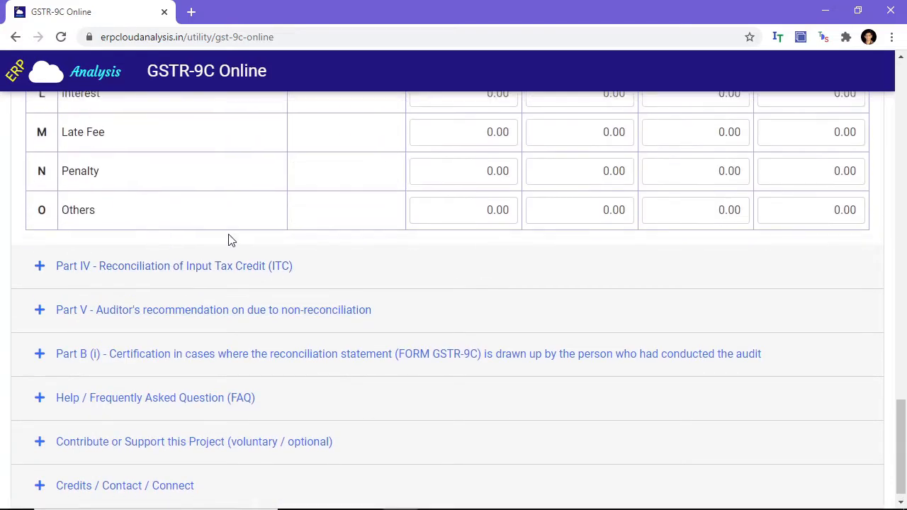
scroll(241, 277, up, 10)
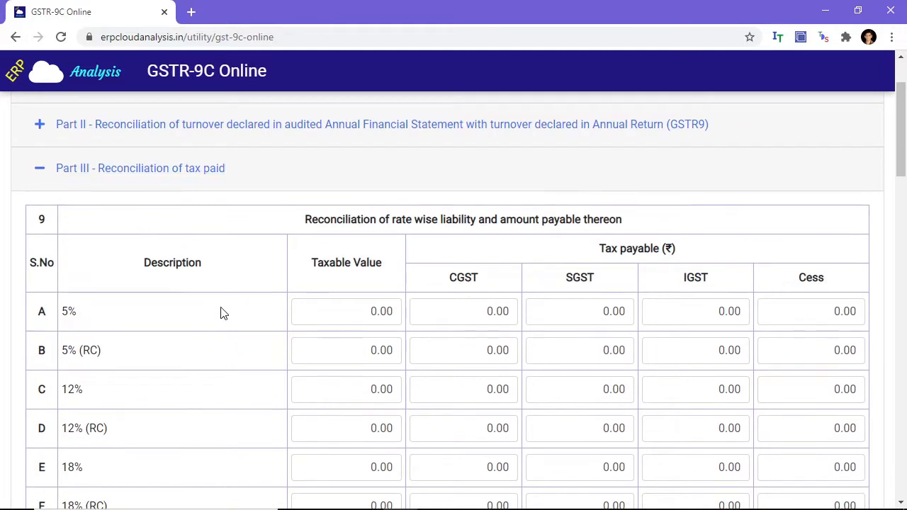
scroll(222, 314, up, 1)
click(101, 178)
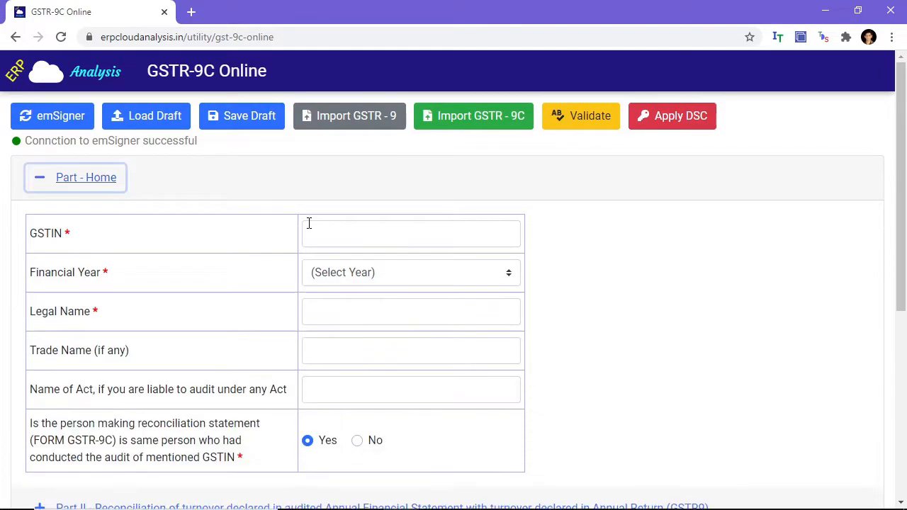
- Enter the GSTIN, set the financial year to 2018-19, and fill in the legal name KAMATH BROTHERS
click(326, 235)
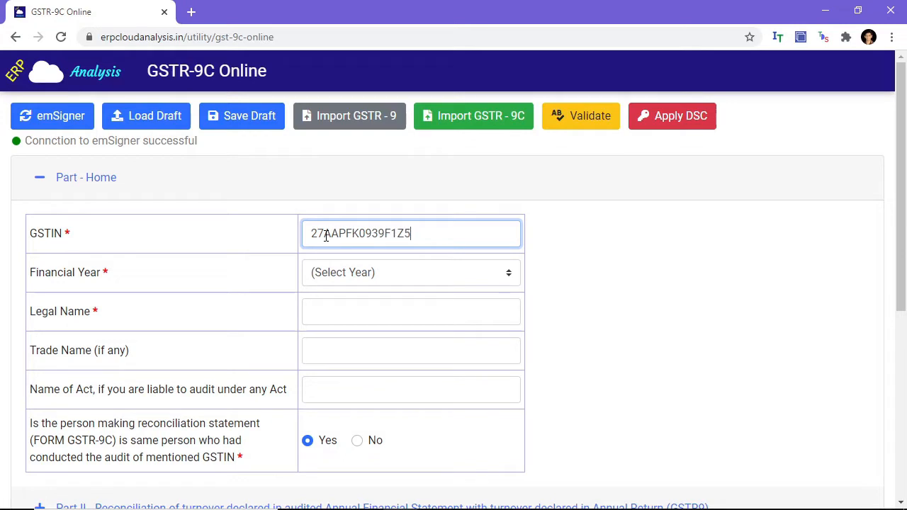
click(363, 273)
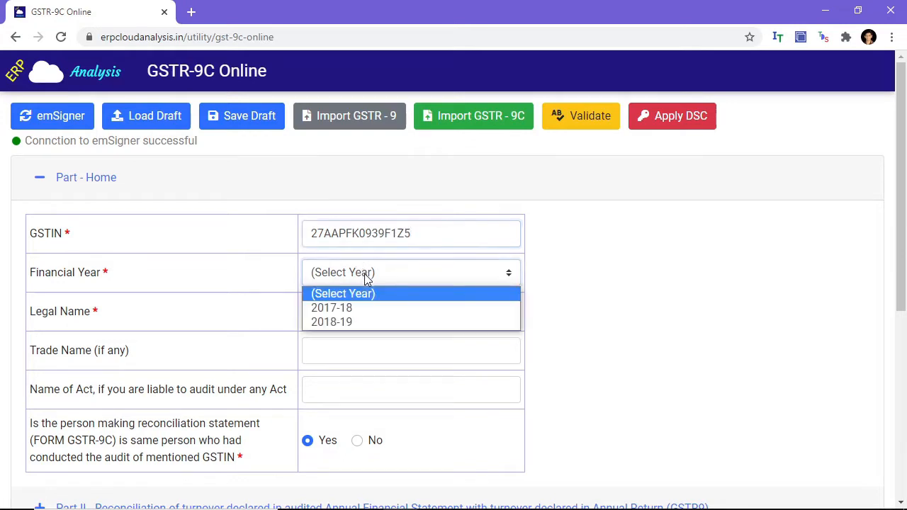
click(358, 323)
click(352, 313)
text(KA)
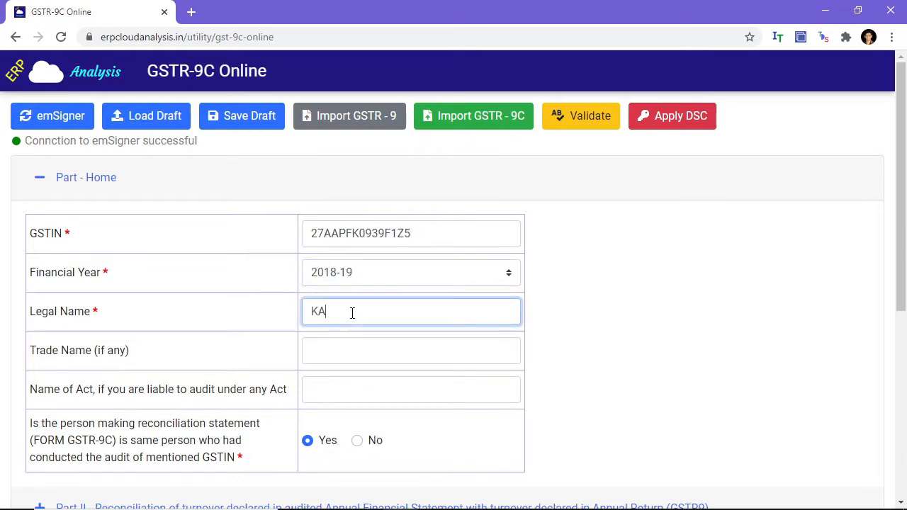
text(MATH BROTHER)
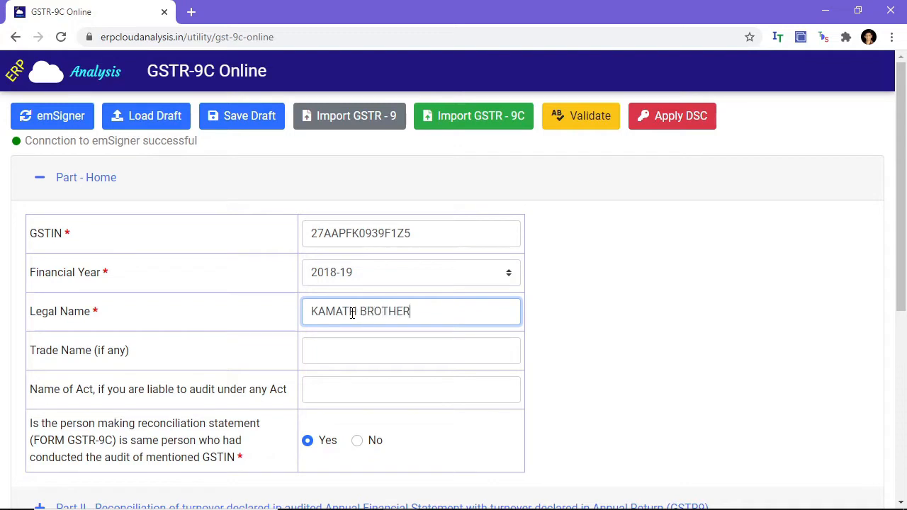
text(S)
click(600, 330)
- Answer No to the same-person audit question and examine the Part B (ii) certification form
scroll(602, 330, down, 2)
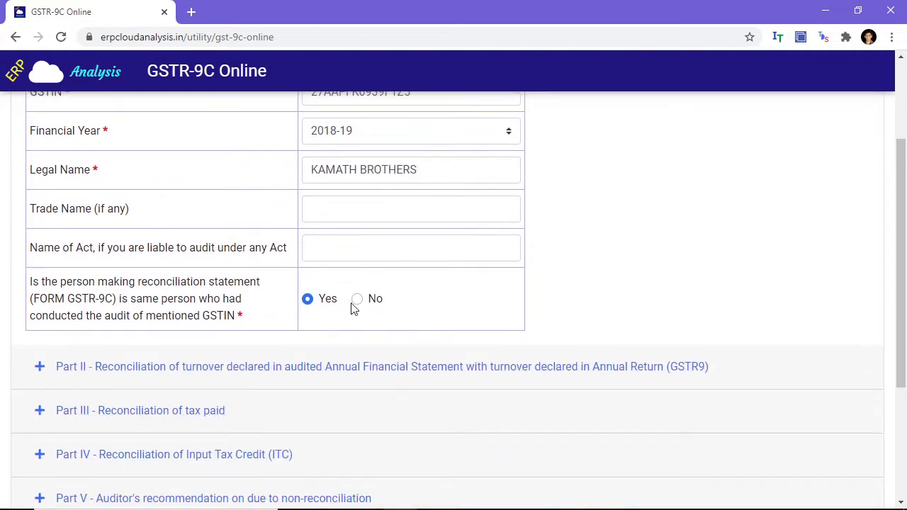
scroll(354, 309, down, 1)
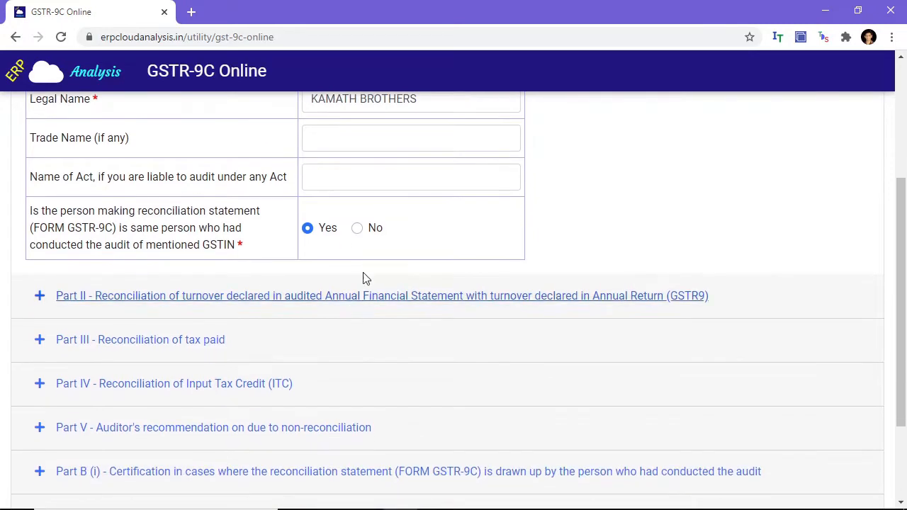
click(358, 228)
click(360, 474)
scroll(496, 331, down, 7)
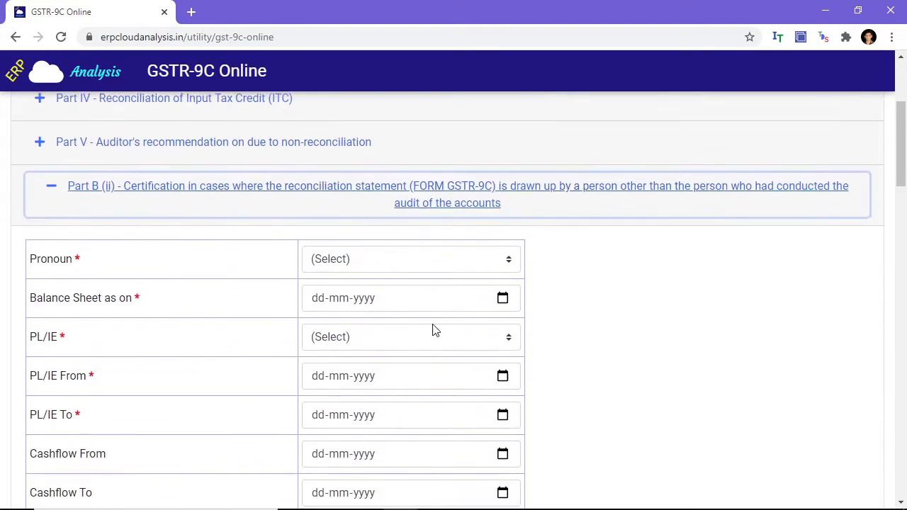
scroll(602, 333, up, 4)
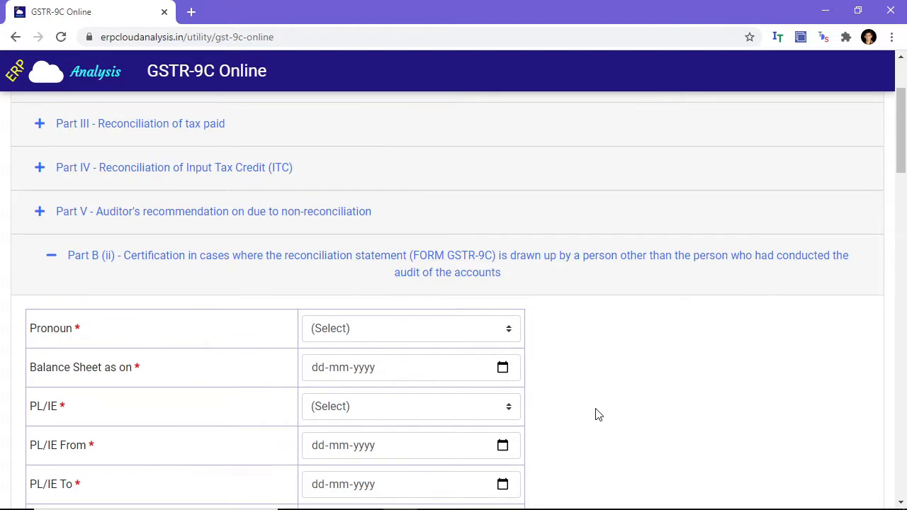
scroll(486, 352, down, 2)
scroll(467, 361, up, 4)
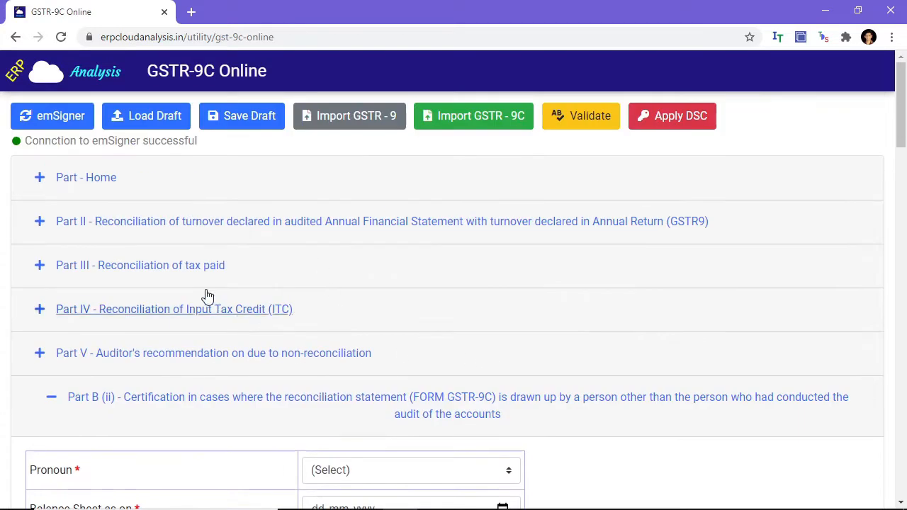
- Set the same-person audit question to Yes in the Home part and view the Part B (i) certification form
click(85, 178)
scroll(474, 316, down, 1)
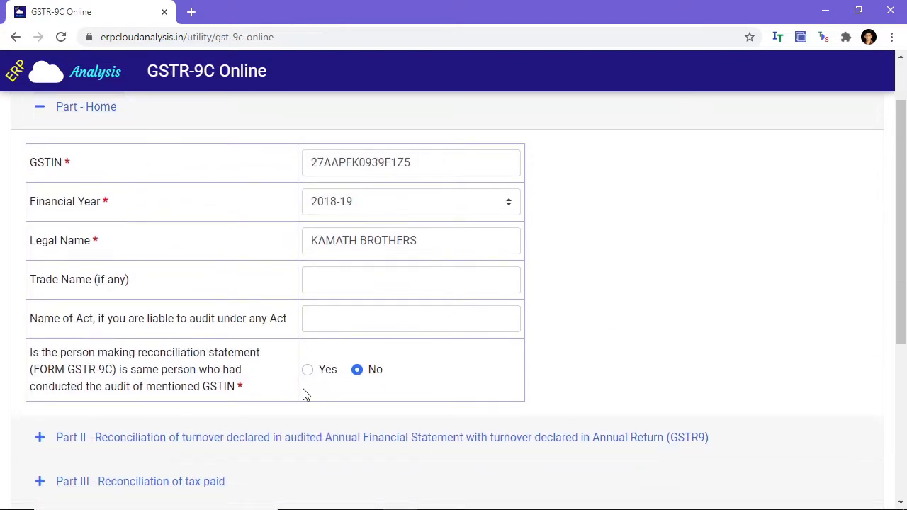
click(308, 370)
scroll(546, 287, down, 4)
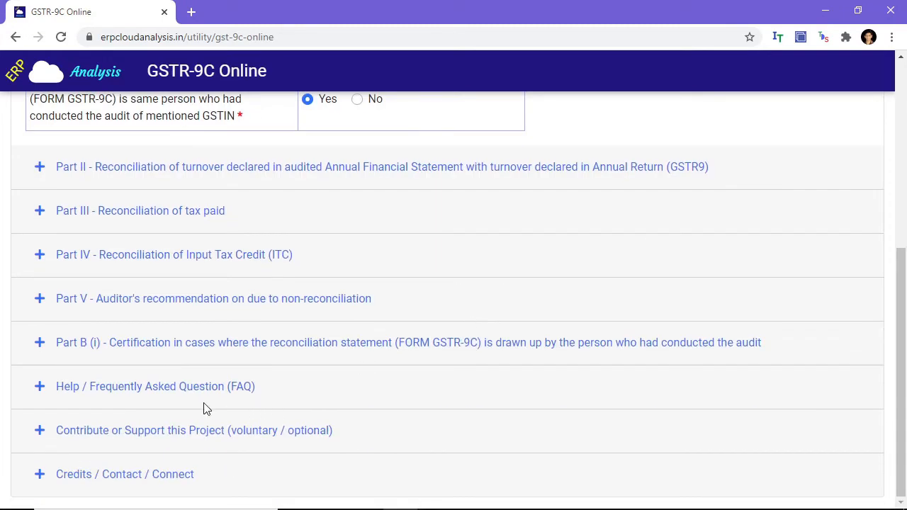
click(200, 342)
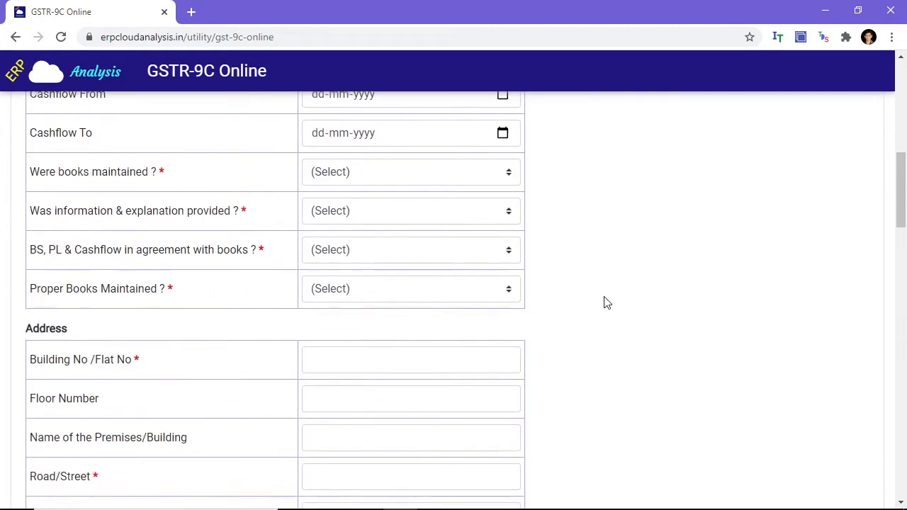
- Set the Part II turnover as per Audited Financial Statement, row 5A, to 5,00,000
click(105, 226)
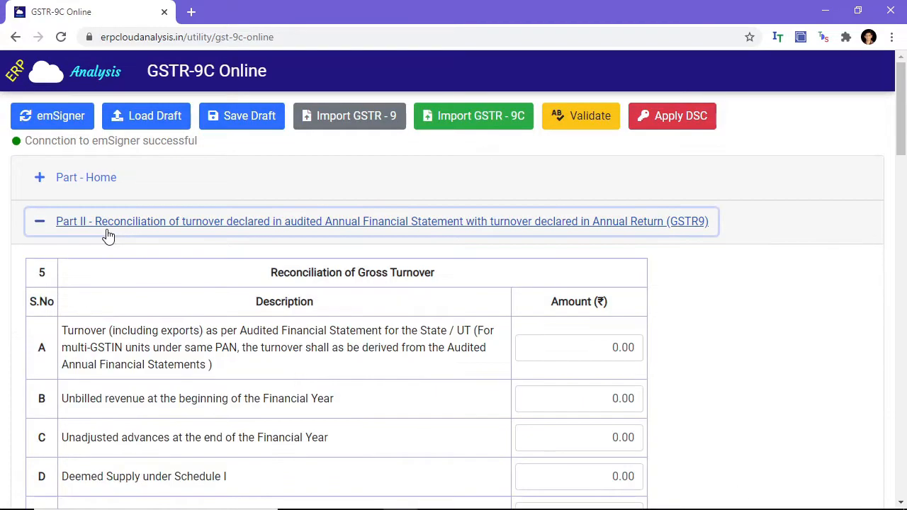
click(583, 348)
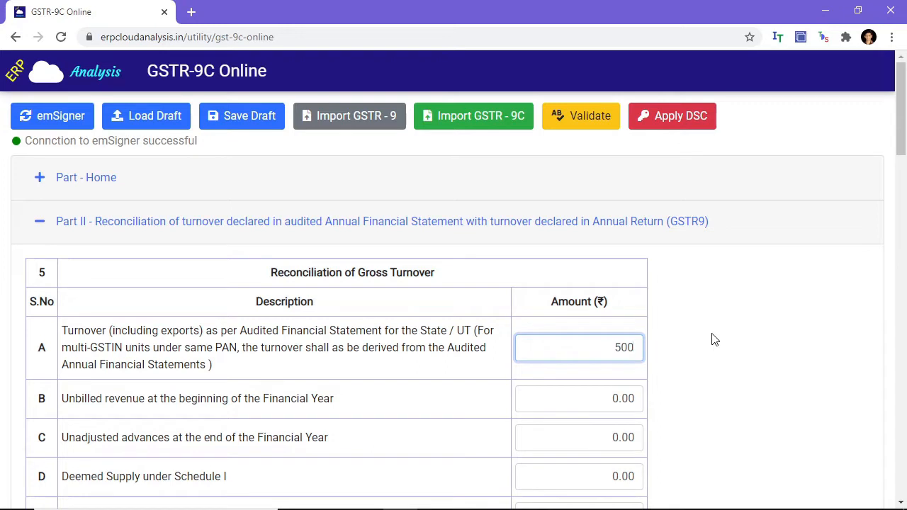
click(714, 340)
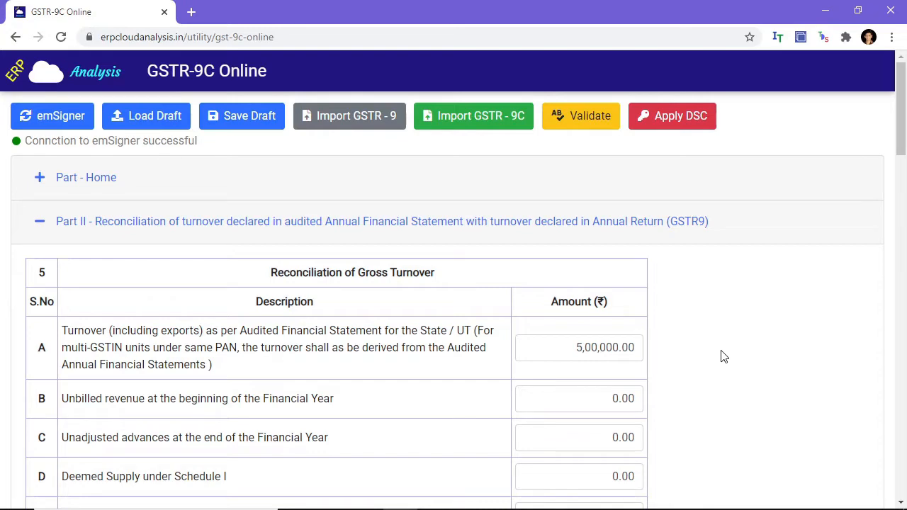
- Save the draft to the Desktop as the JSON file GSTR-9C-Draft.json
click(243, 121)
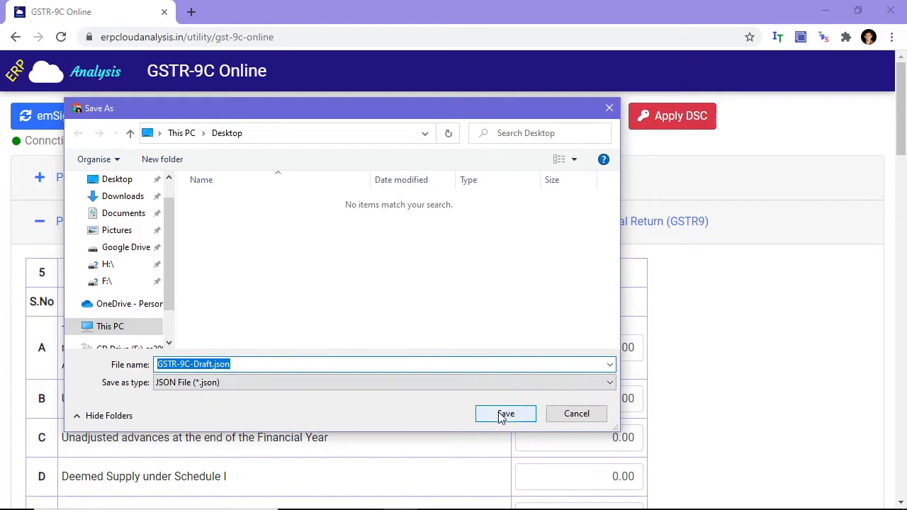
click(113, 179)
click(506, 417)
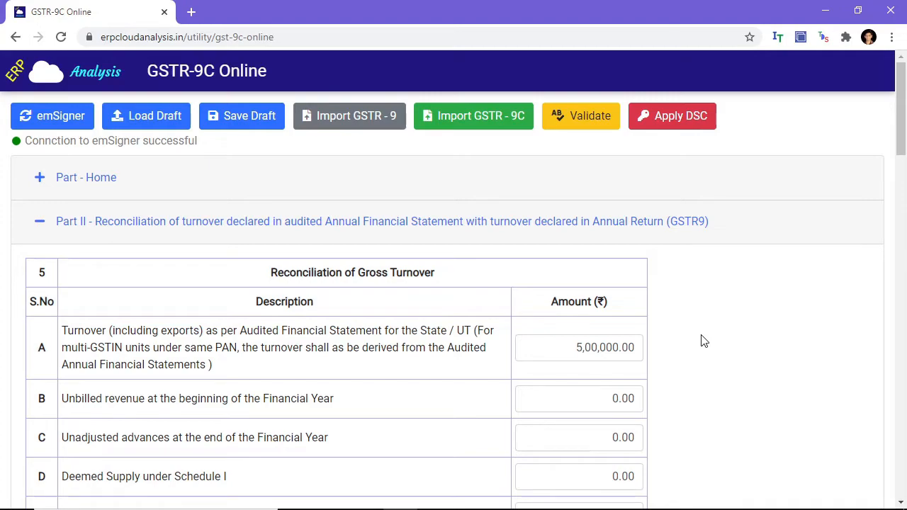
- Validate the GSTR-9C form and review the gross turnover reconciliation entries in Part II
scroll(775, 277, down, 9)
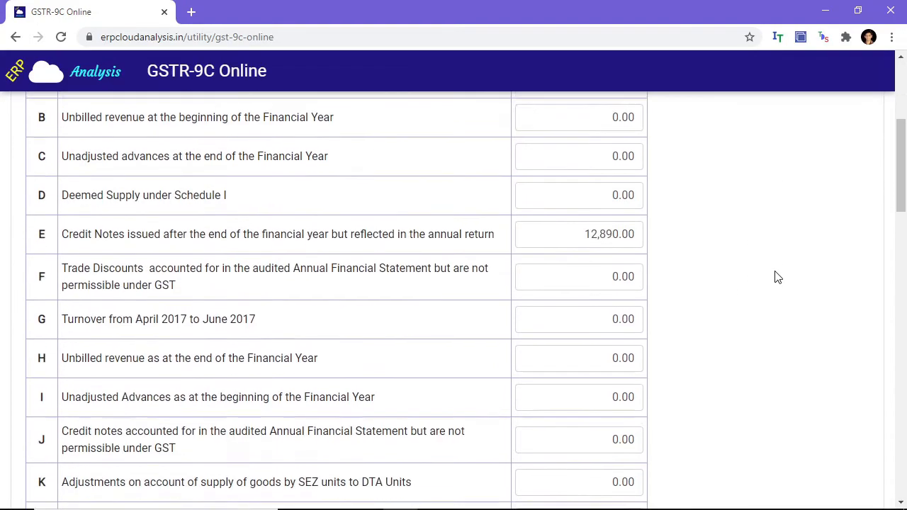
scroll(775, 277, up, 10)
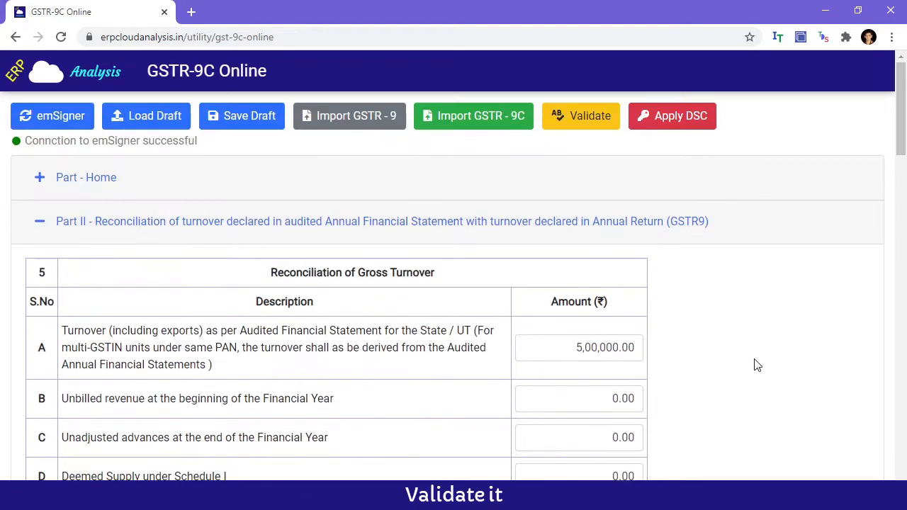
click(574, 126)
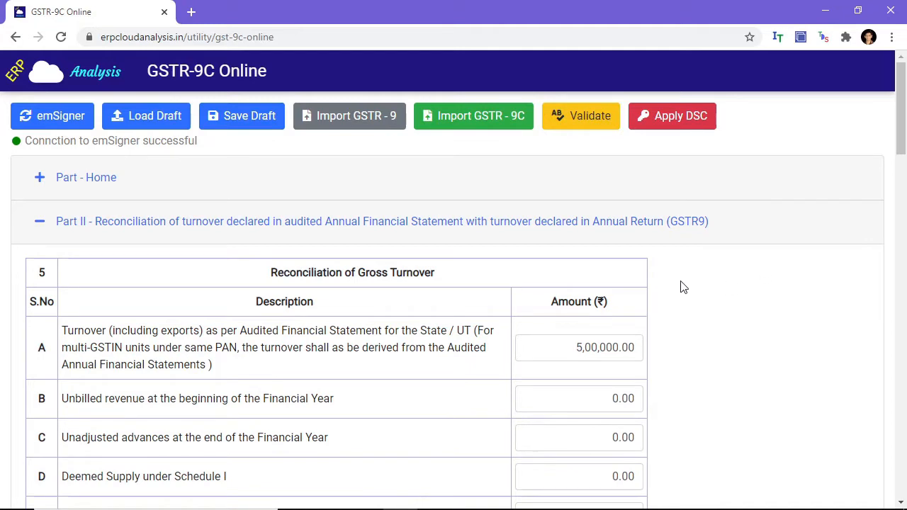
scroll(692, 291, down, 8)
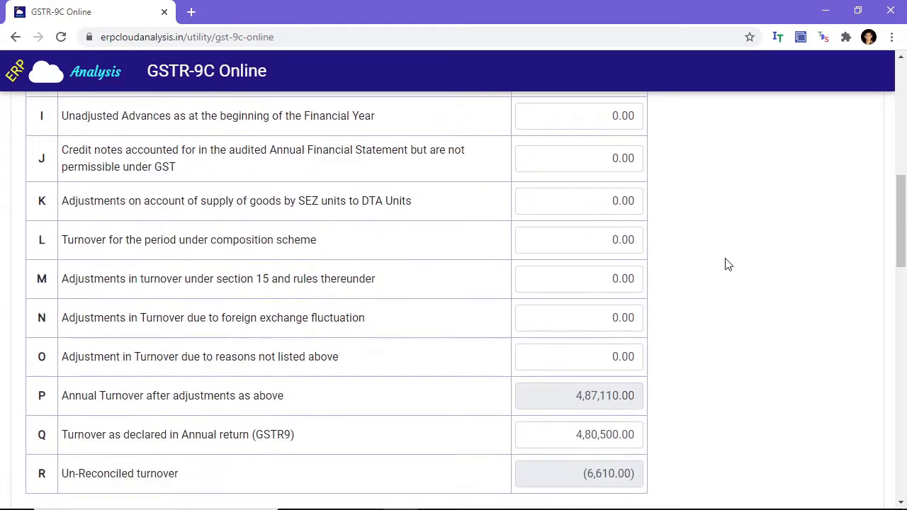
- Enter "Diff" as Reason Number 01 for the un-reconciled difference in annual gross turnover in table 6
scroll(728, 264, down, 3)
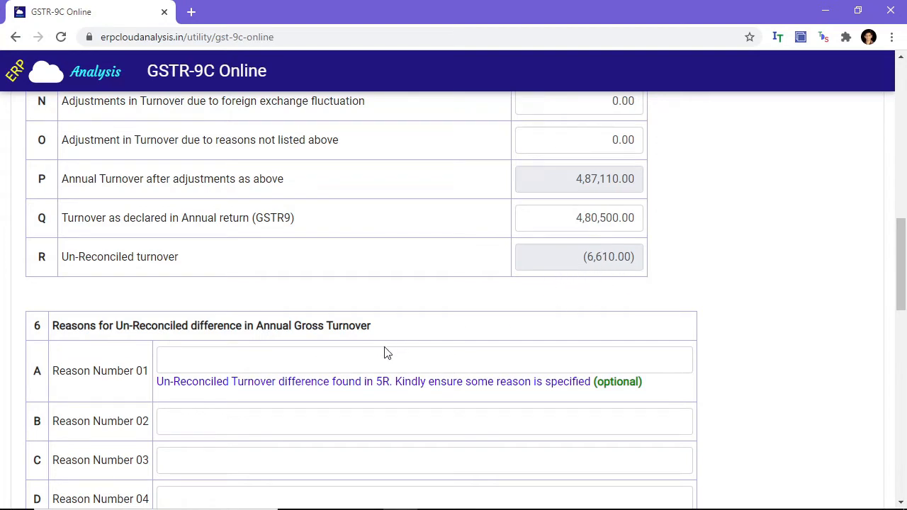
click(347, 361)
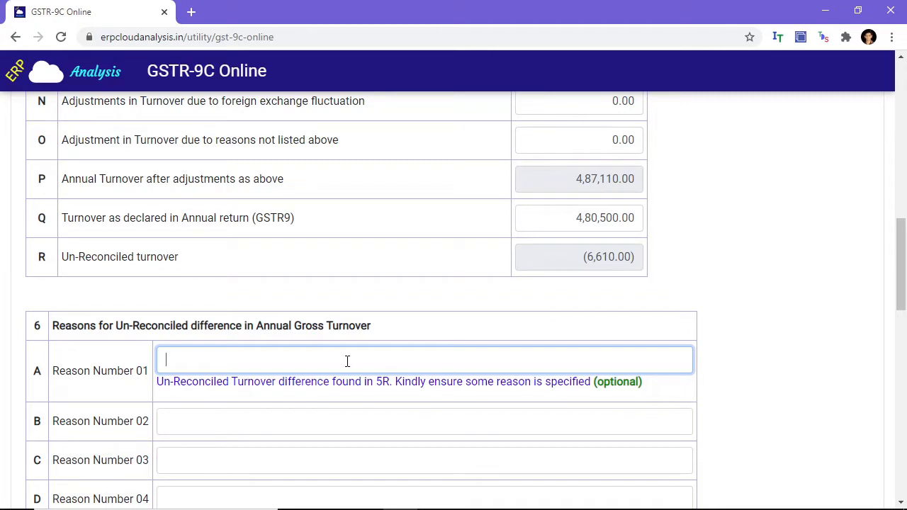
click(815, 319)
scroll(762, 244, down, 2)
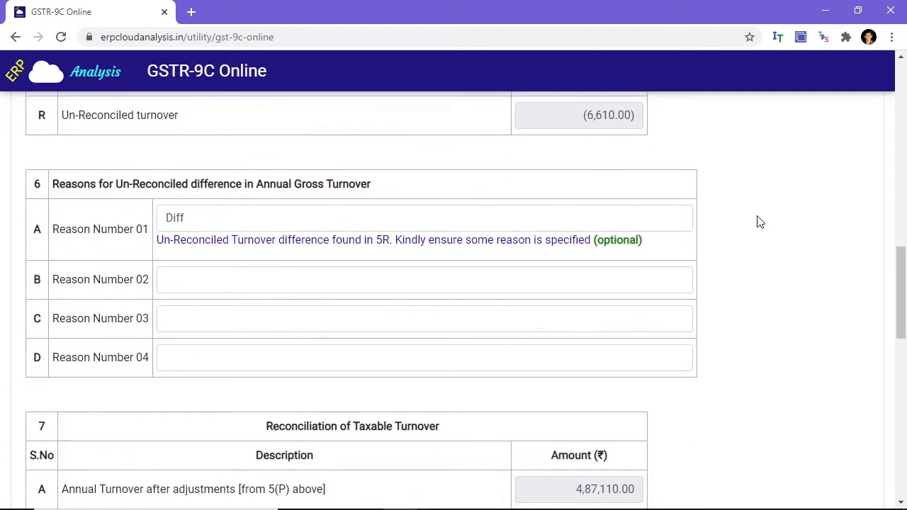
- Set the verification date in Part V, the auditor's recommendation, to 27-09-2019
scroll(760, 222, down, 8)
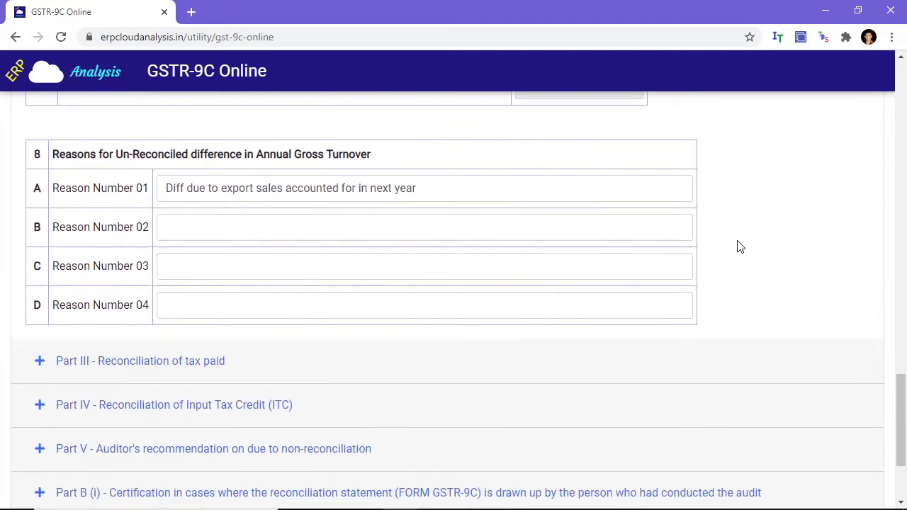
click(202, 360)
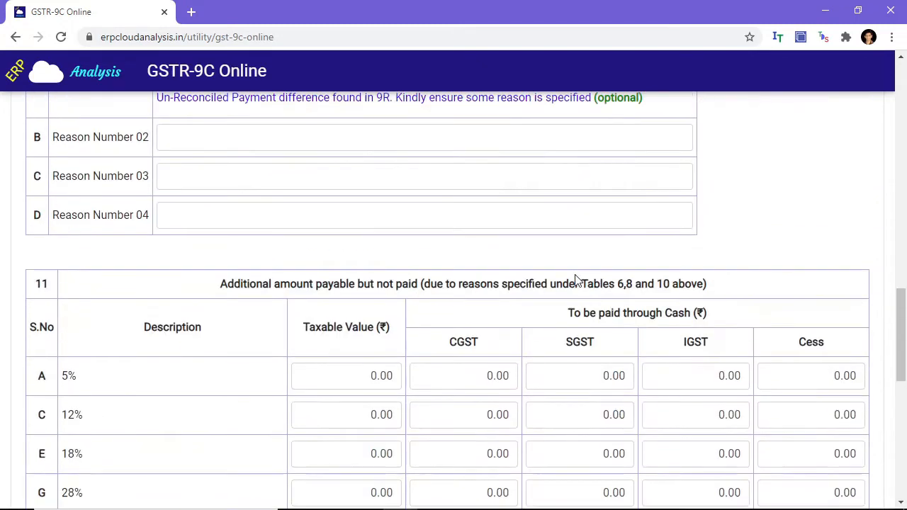
scroll(576, 280, down, 10)
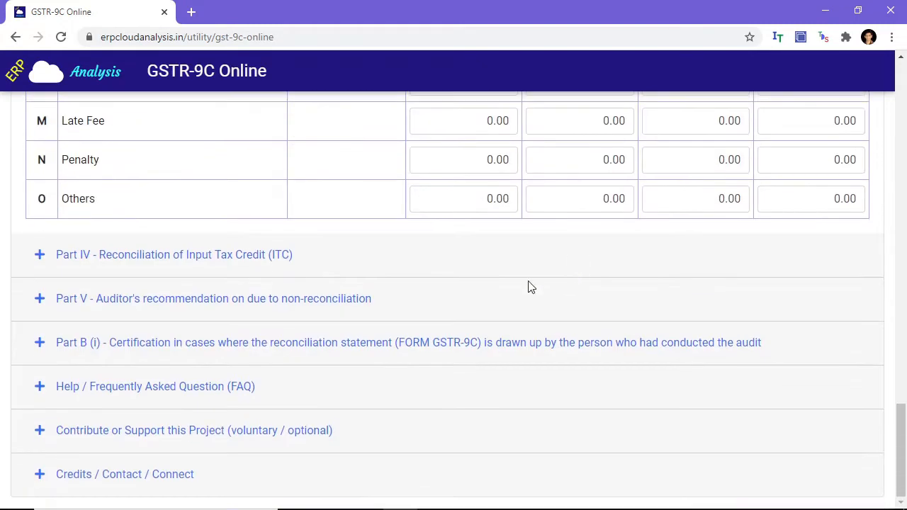
click(263, 302)
scroll(609, 340, up, 6)
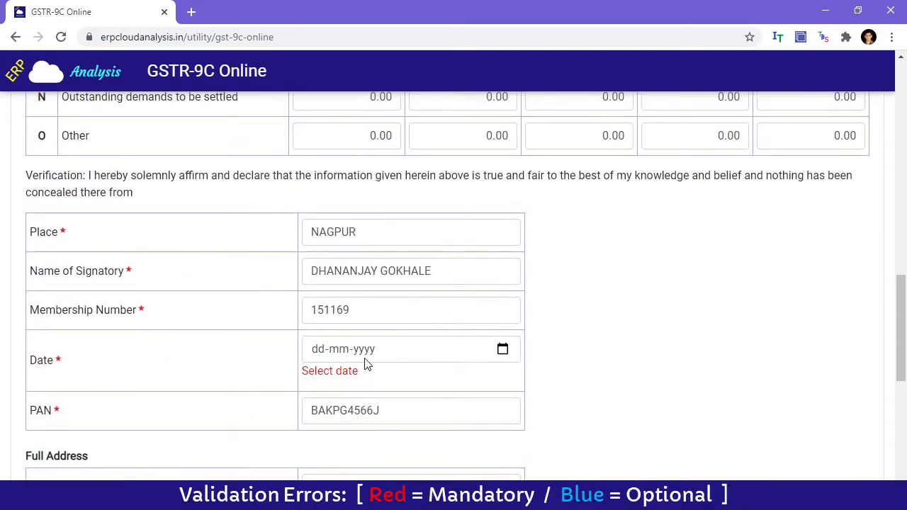
click(316, 352)
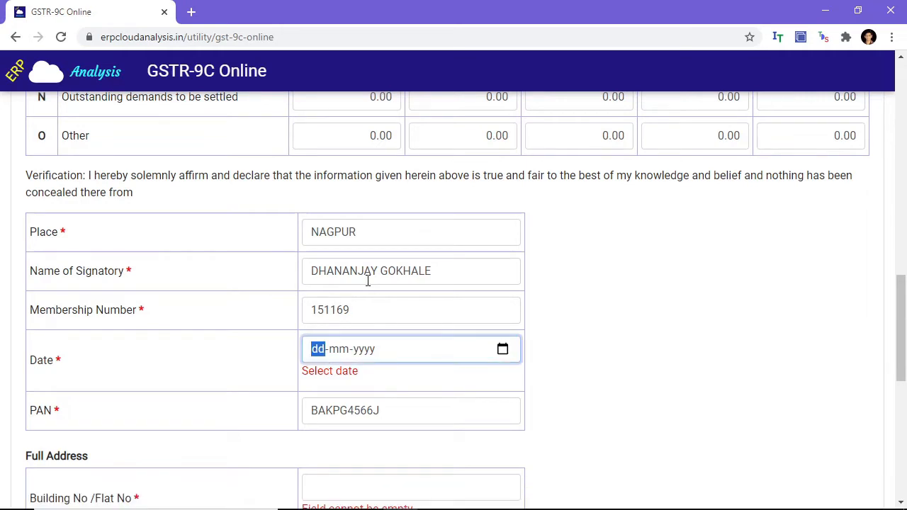
text(27-09-)
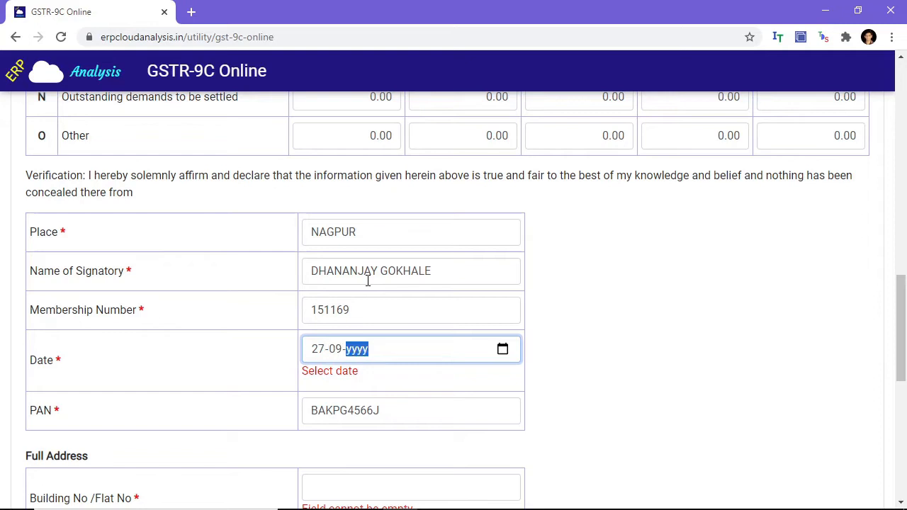
text(0020)
key(BackSpace)
text(2019)
click(575, 315)
scroll(581, 312, down, 2)
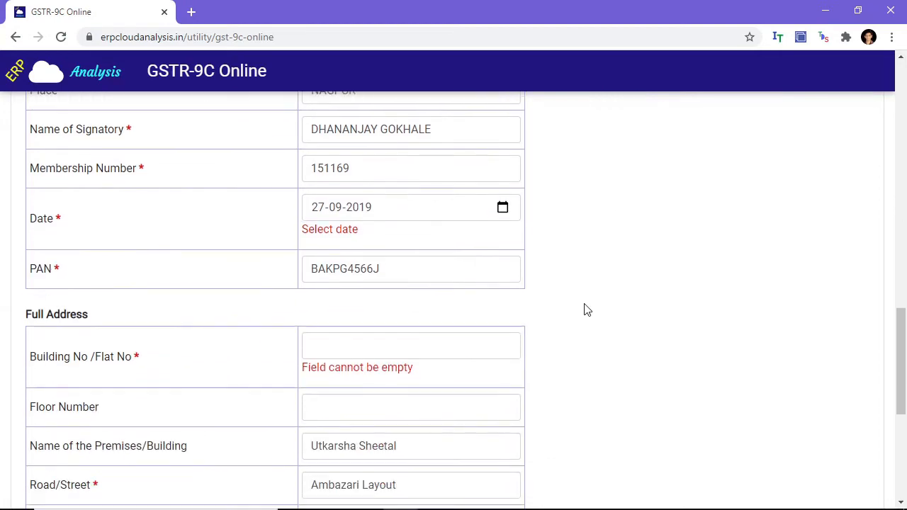
- Fill in the mandatory Building No /Flat No field of the full address in Part V
click(395, 338)
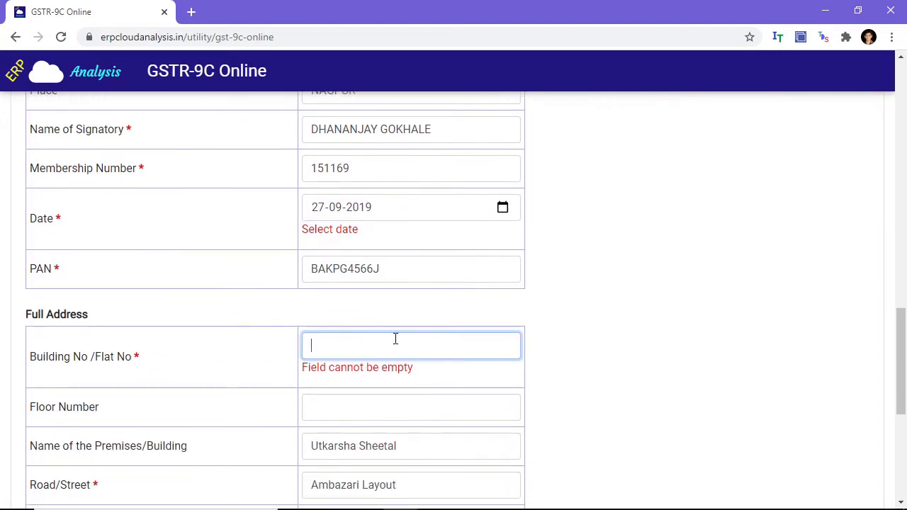
click(609, 287)
scroll(638, 287, down, 5)
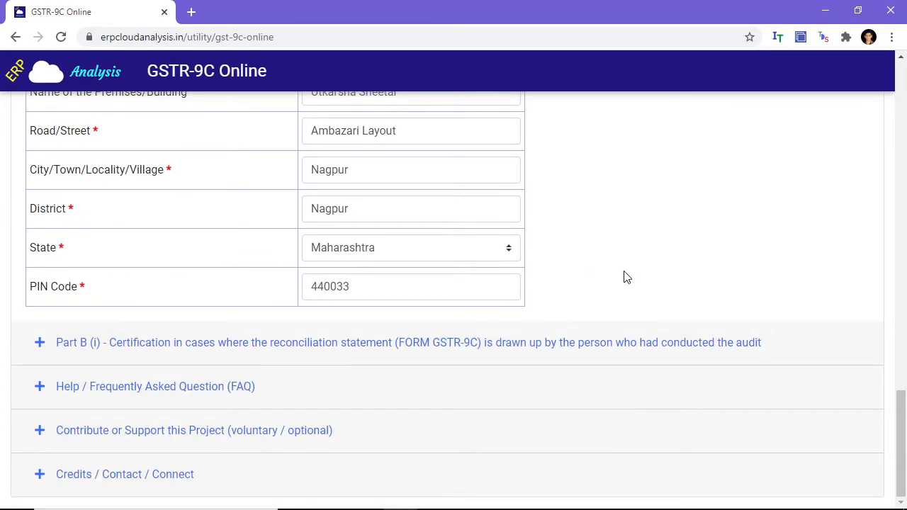
- In Part B (i), set whether information and explanation was provided to "have obtained all"
click(389, 352)
scroll(734, 385, down, 5)
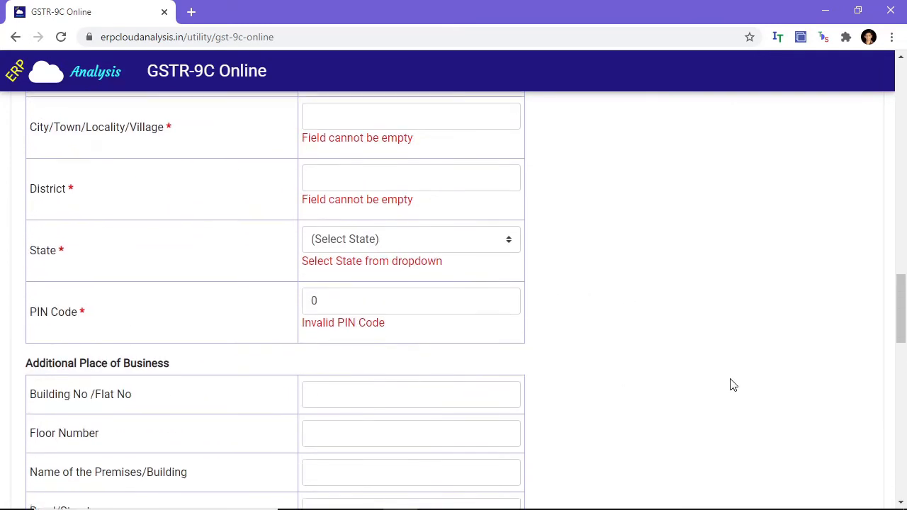
scroll(733, 384, up, 10)
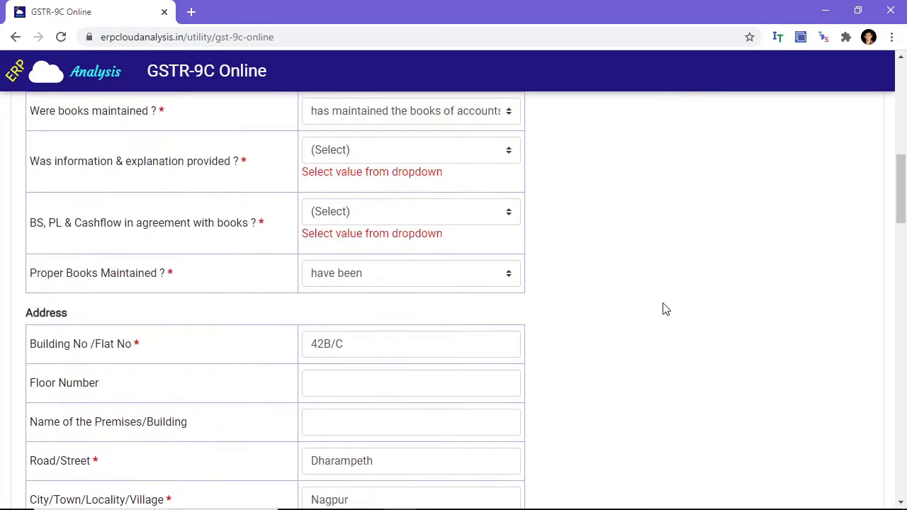
scroll(647, 314, up, 5)
scroll(549, 333, down, 3)
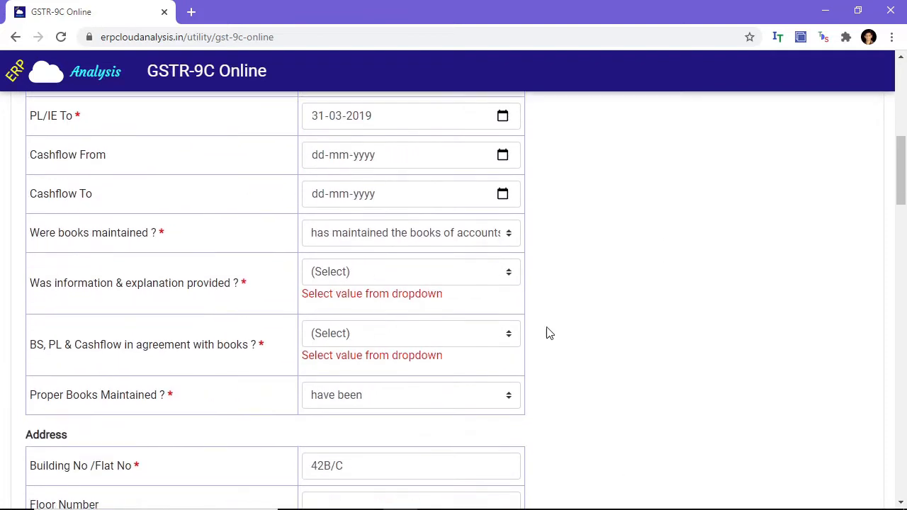
click(386, 274)
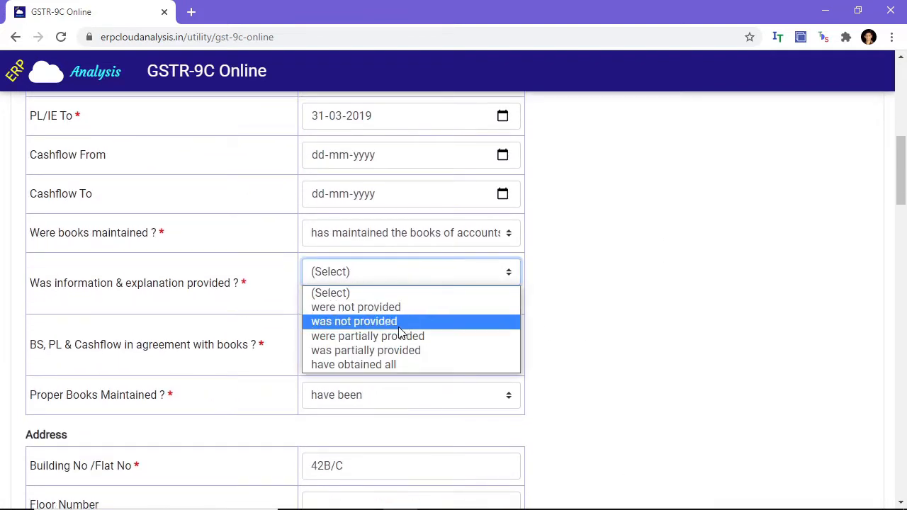
click(383, 366)
click(589, 302)
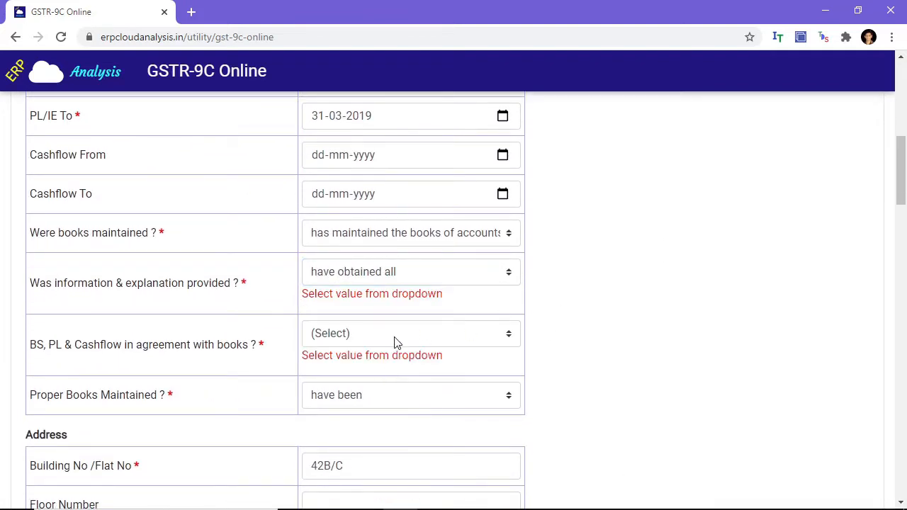
- Set the BS, PL & Cashflow agreement with books answer to "in agreement"
click(383, 333)
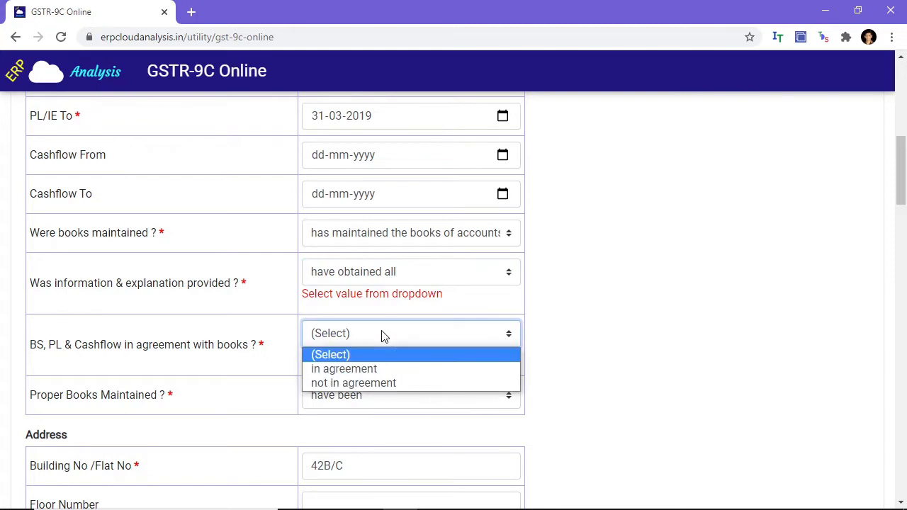
click(371, 370)
click(589, 328)
- Fill the Principal Place of Business in Part B (i) by copying the details from the Address section
scroll(616, 283, down, 5)
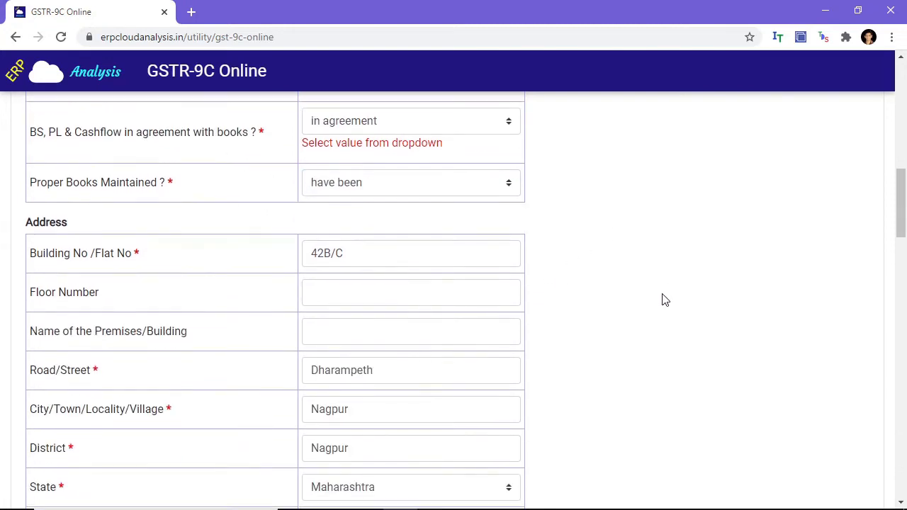
scroll(646, 281, down, 4)
scroll(642, 289, up, 3)
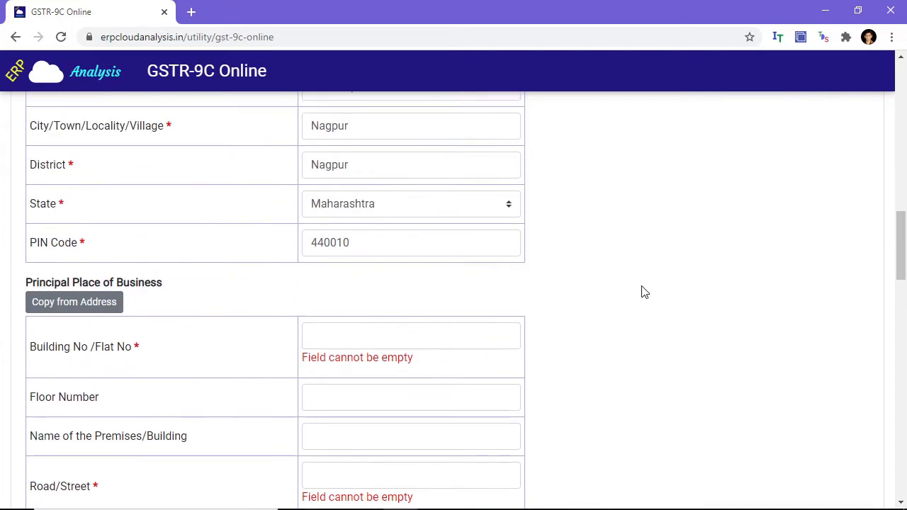
scroll(602, 326, up, 1)
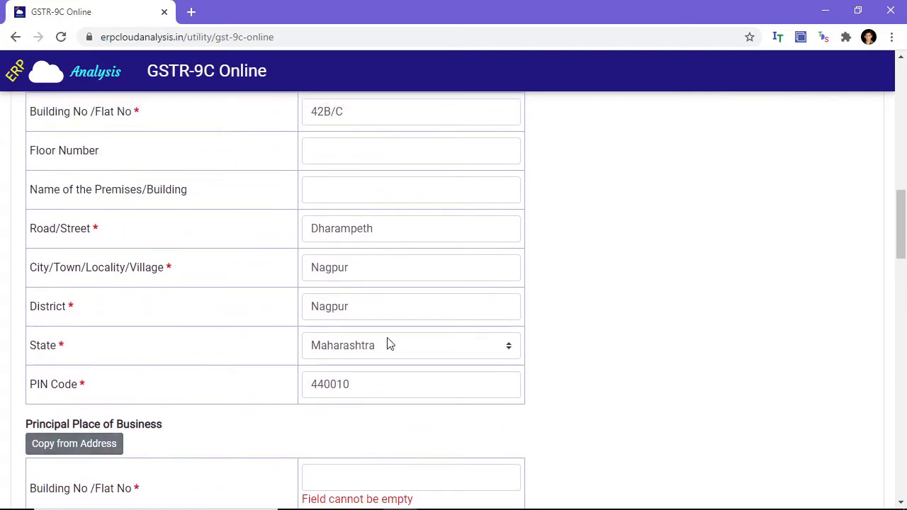
scroll(354, 297, up, 3)
scroll(233, 344, down, 5)
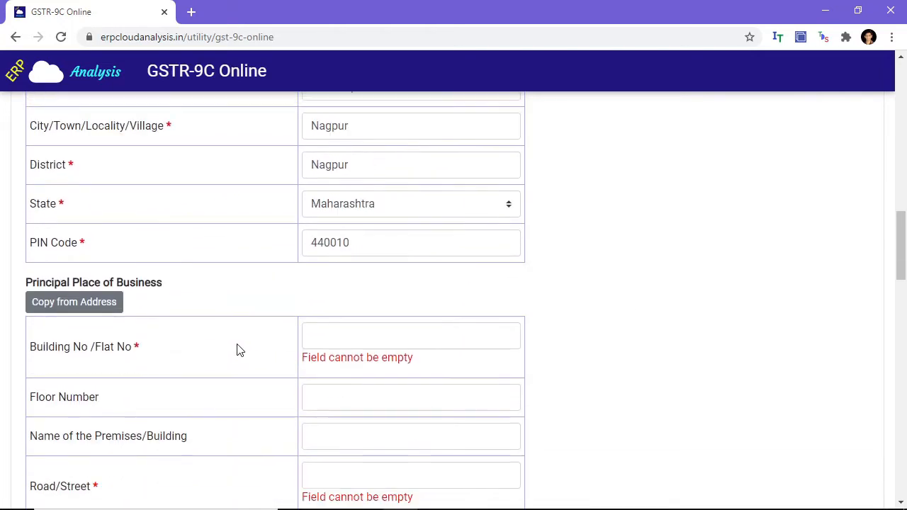
click(81, 312)
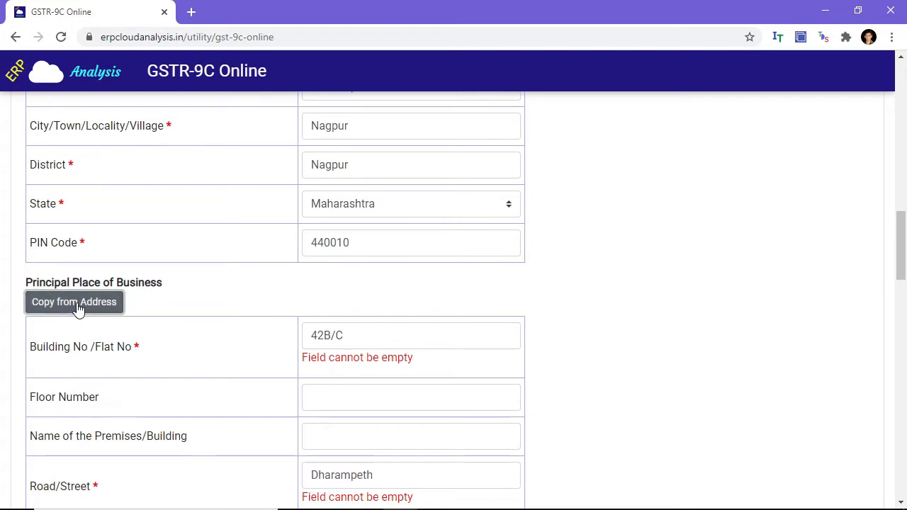
scroll(556, 343, down, 2)
scroll(698, 305, down, 2)
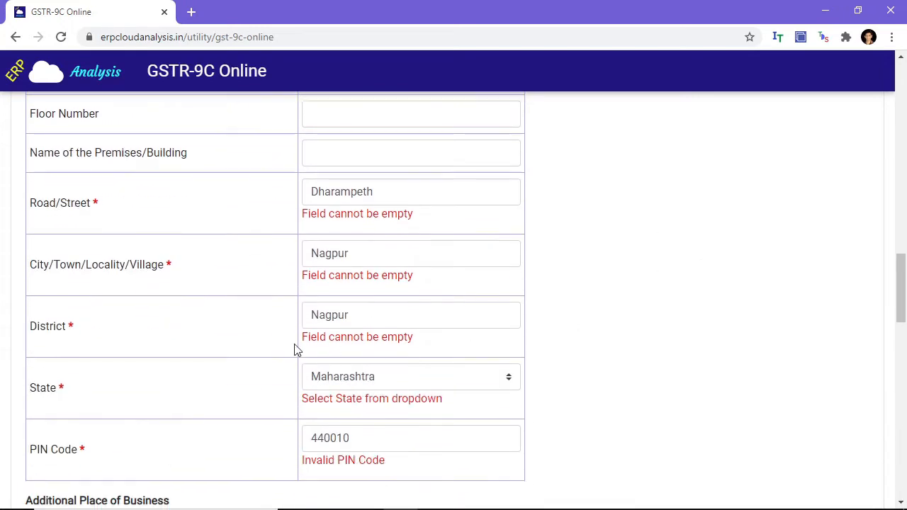
scroll(644, 296, down, 2)
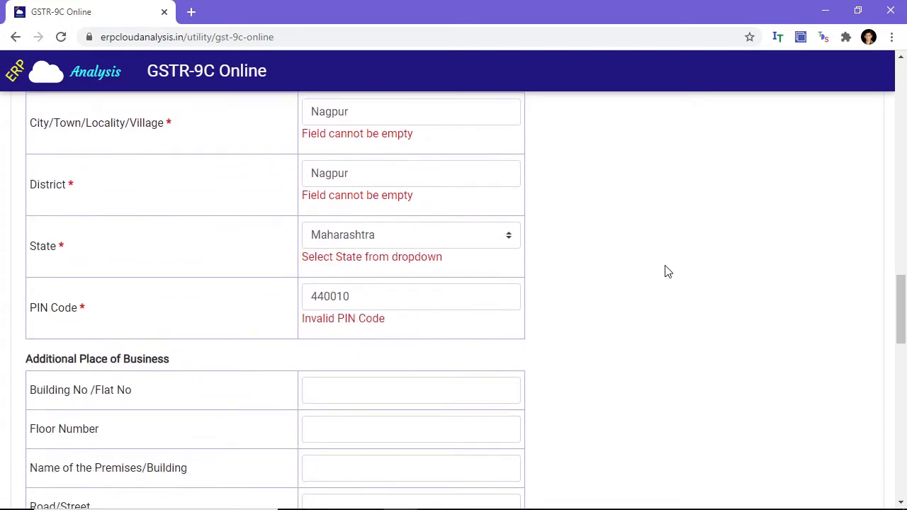
- Enter "N.A." as the text of qualification 1 in the Part B (i) Qualifications table
scroll(680, 287, down, 4)
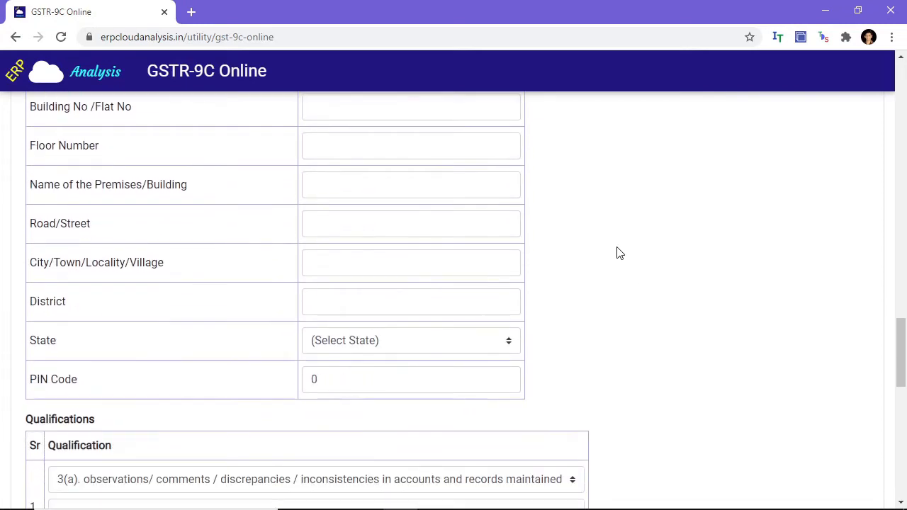
scroll(631, 262, down, 3)
scroll(567, 297, down, 2)
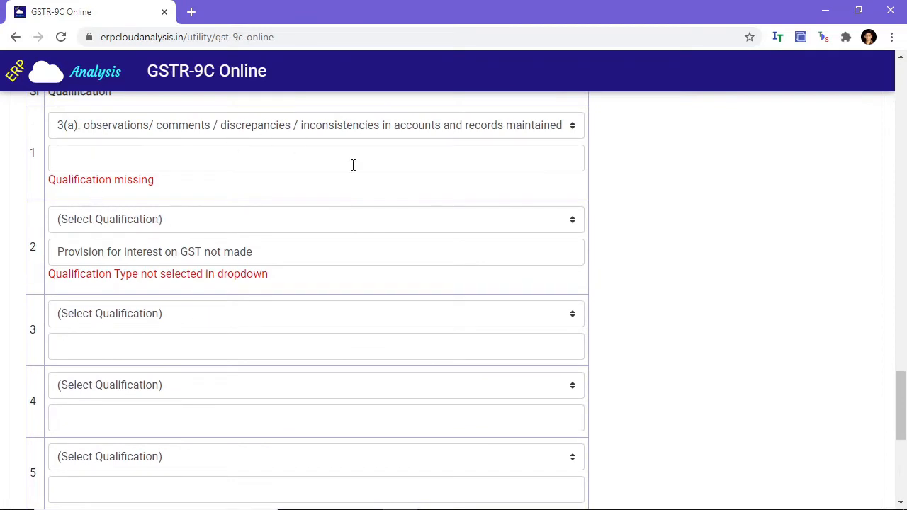
scroll(333, 213, up, 1)
click(226, 232)
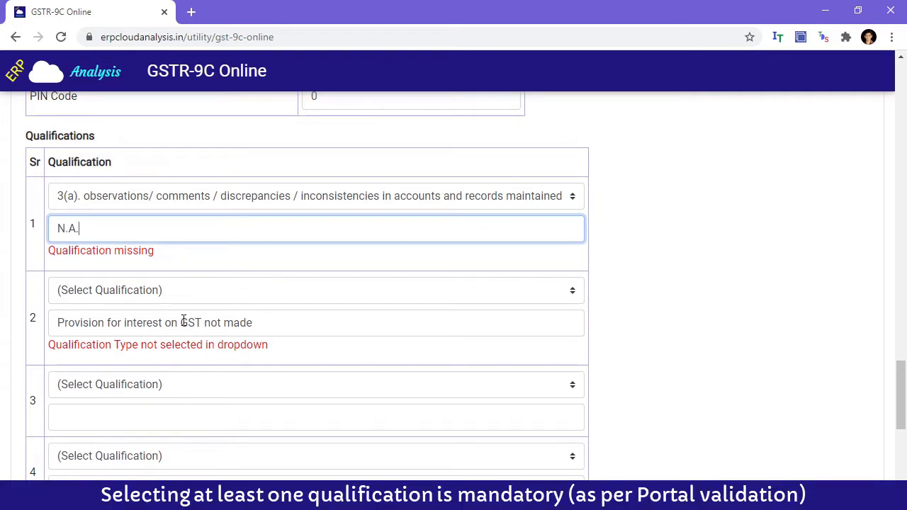
- Set the type of qualification 2 to "5.Observation/qualification in Form 9C"
click(157, 292)
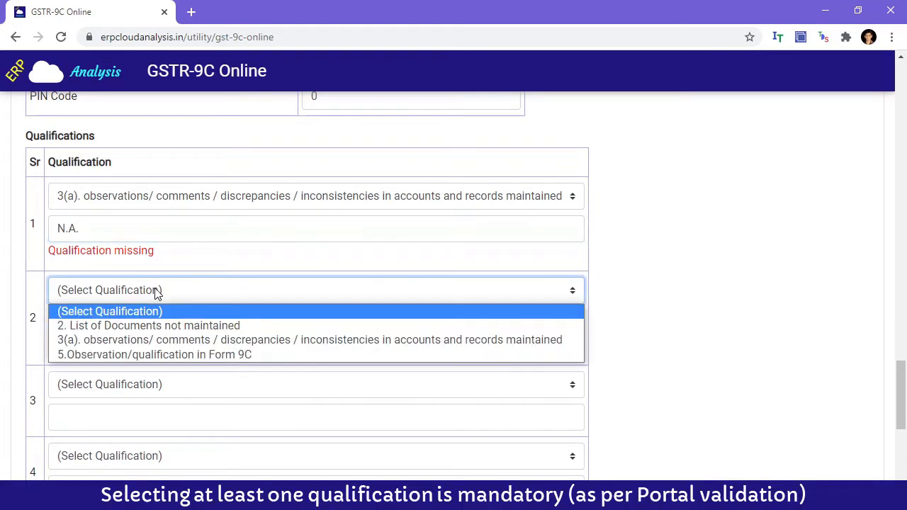
click(156, 355)
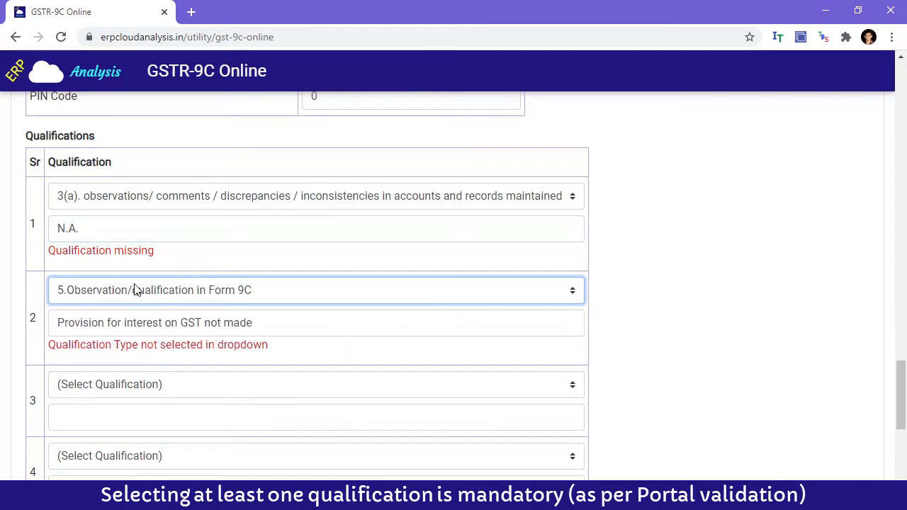
click(664, 342)
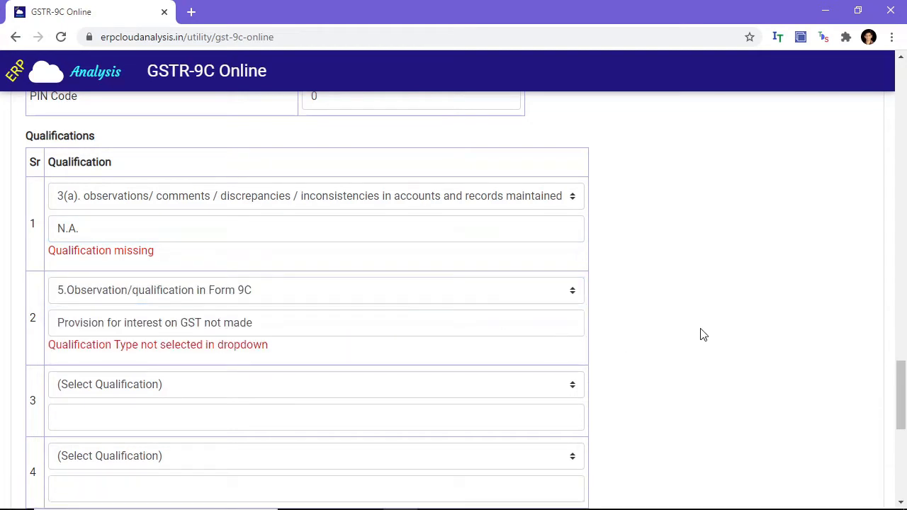
- Validate the GSTR-9C form again after completing the Part B (i) certification
scroll(693, 336, down, 4)
scroll(692, 336, up, 20)
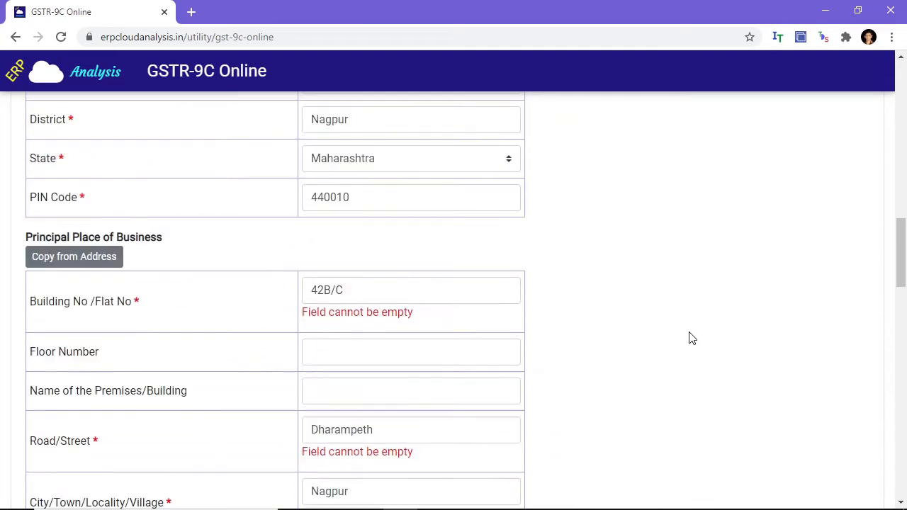
click(558, 127)
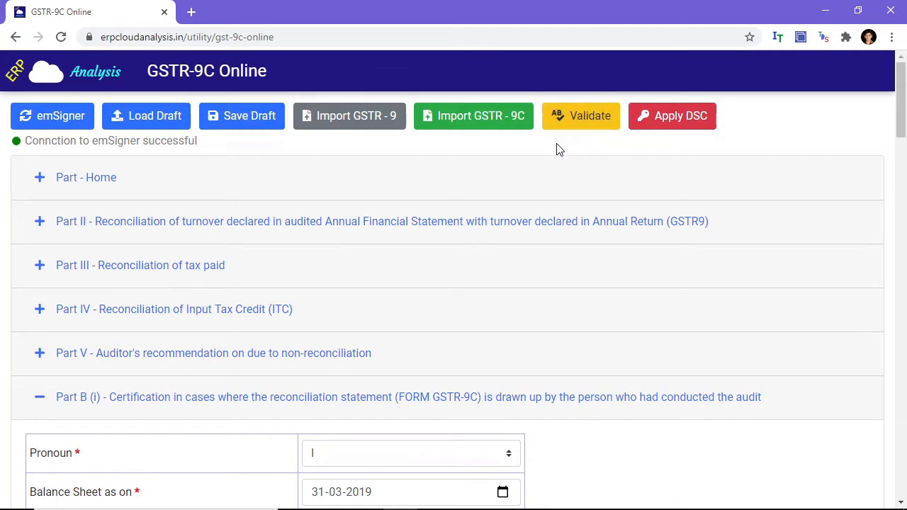
- Apply the digital signature to the GSTR-9C form using the listed e-Mudhra certificate and verify it with the user PIN
click(663, 119)
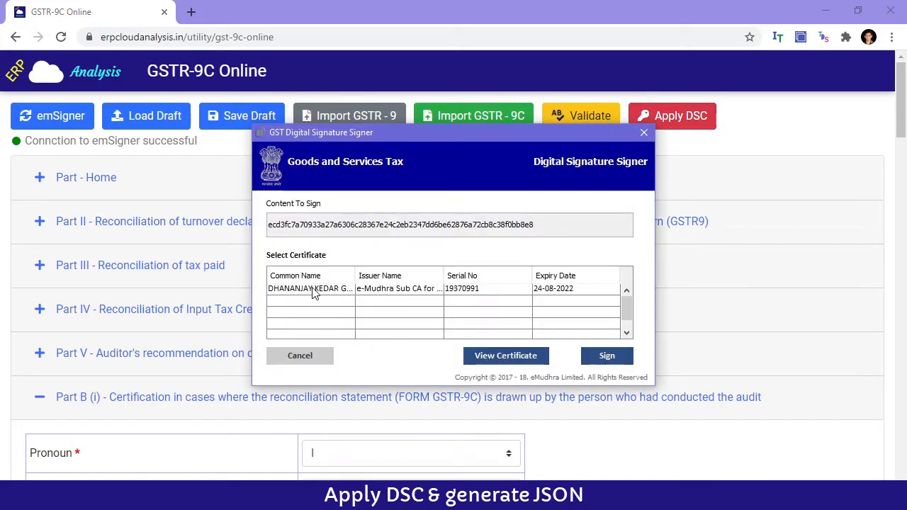
click(315, 291)
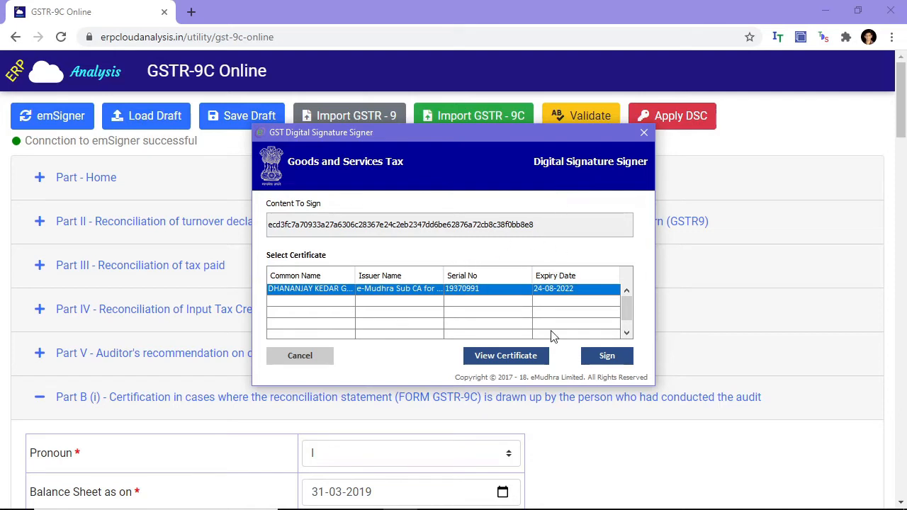
click(606, 359)
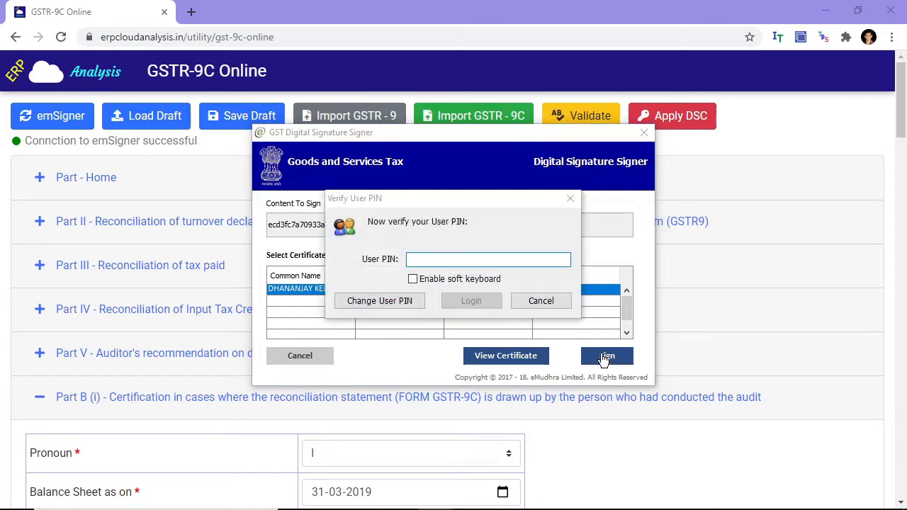
text(*********)
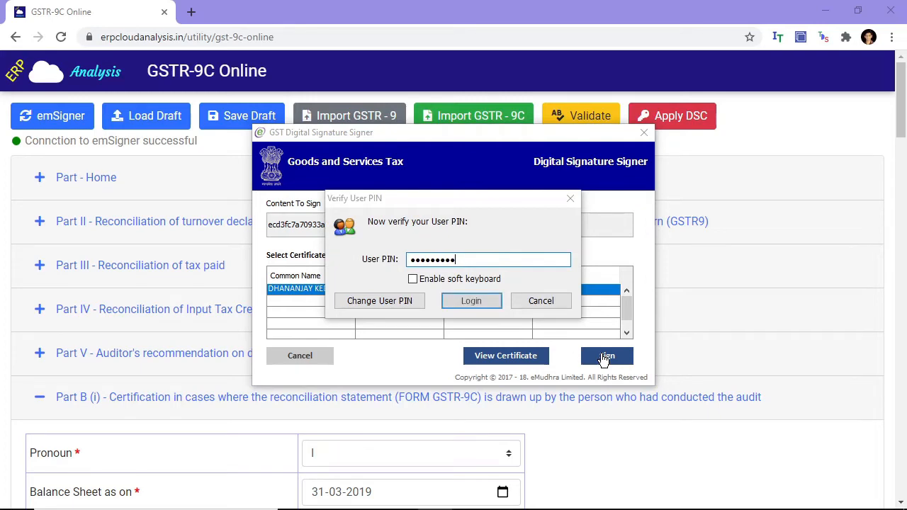
click(467, 301)
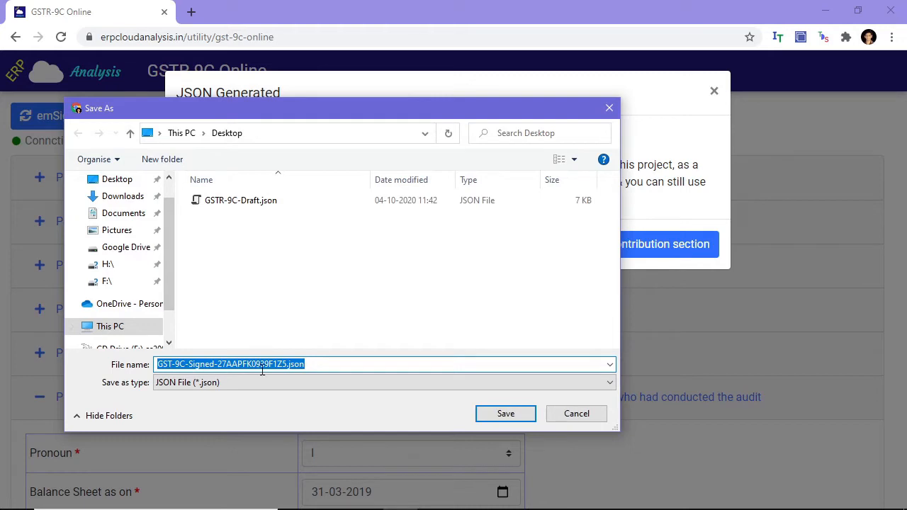
- Save the generated signed GSTR-9C JSON file to the Desktop and go to the desktop to locate it
click(504, 415)
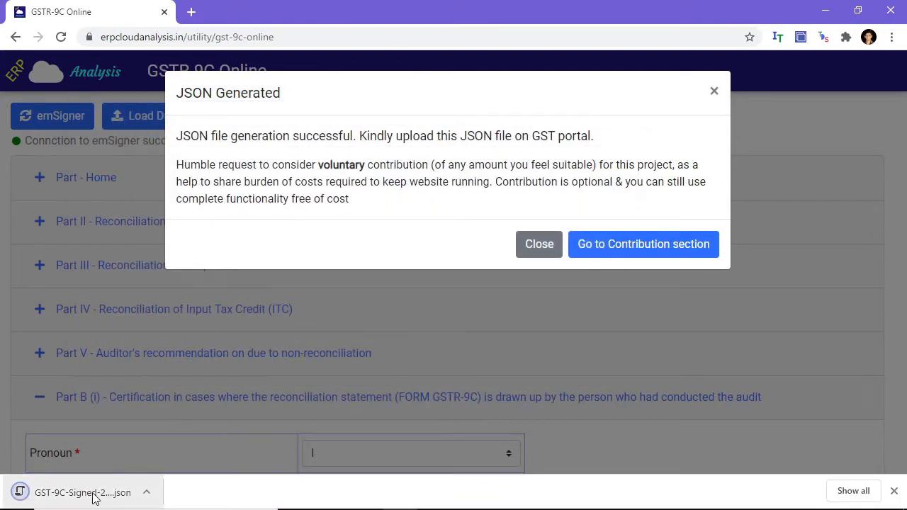
key(super+d)
click(12, 256)
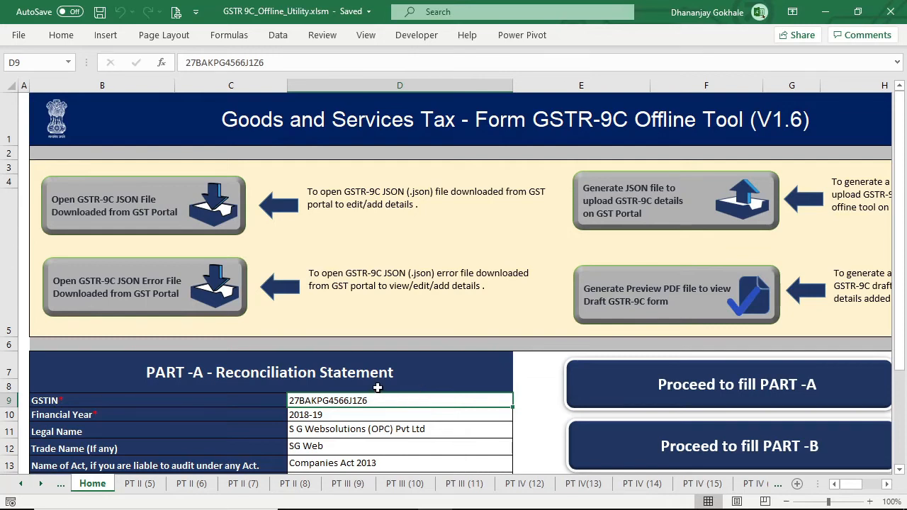
- Compare the Part A details in GSTR 9C_Offline_Utility.xlsm in Excel with the online form's Home fields, and save and close the workbook
scroll(382, 386, down, 1)
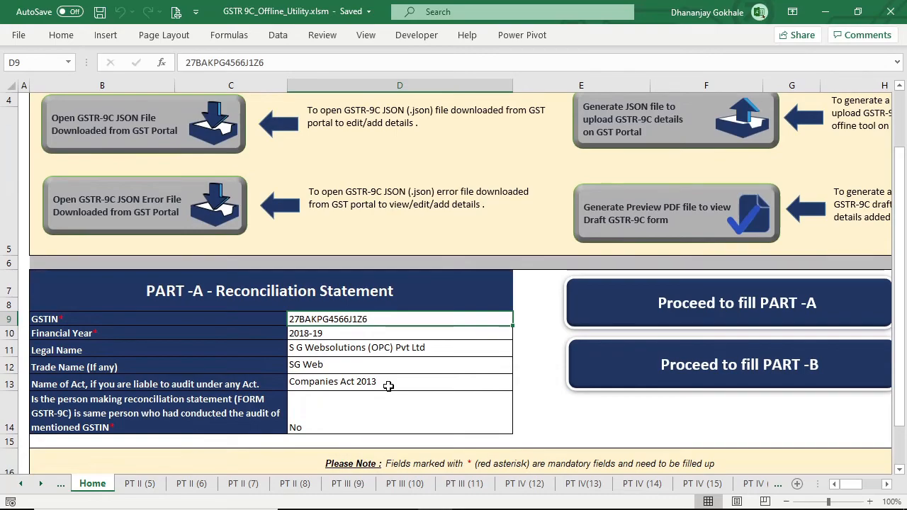
key(alt+Tab)
scroll(563, 310, down, 4)
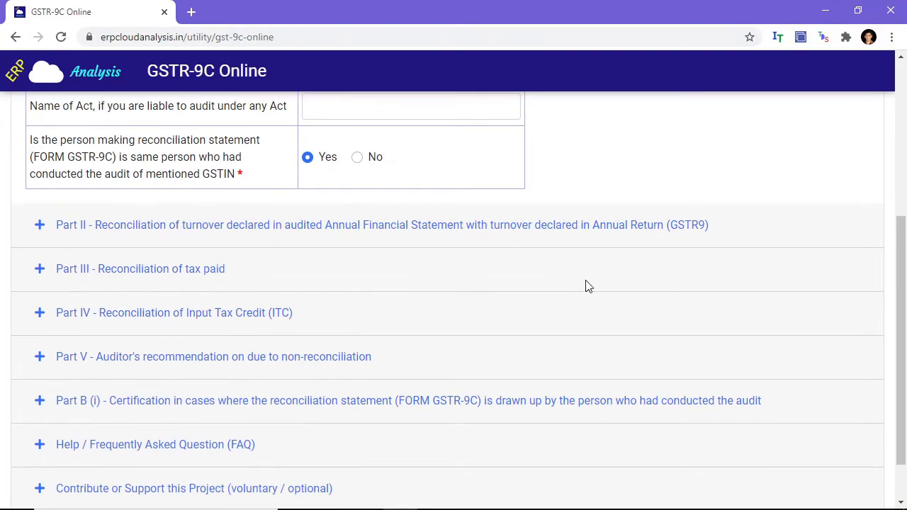
scroll(584, 292, up, 3)
scroll(580, 294, up, 1)
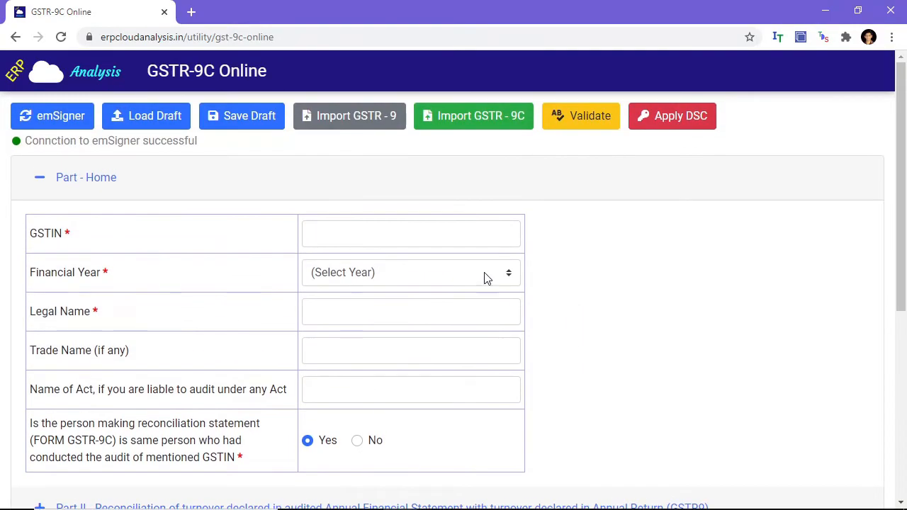
key(alt+Tab)
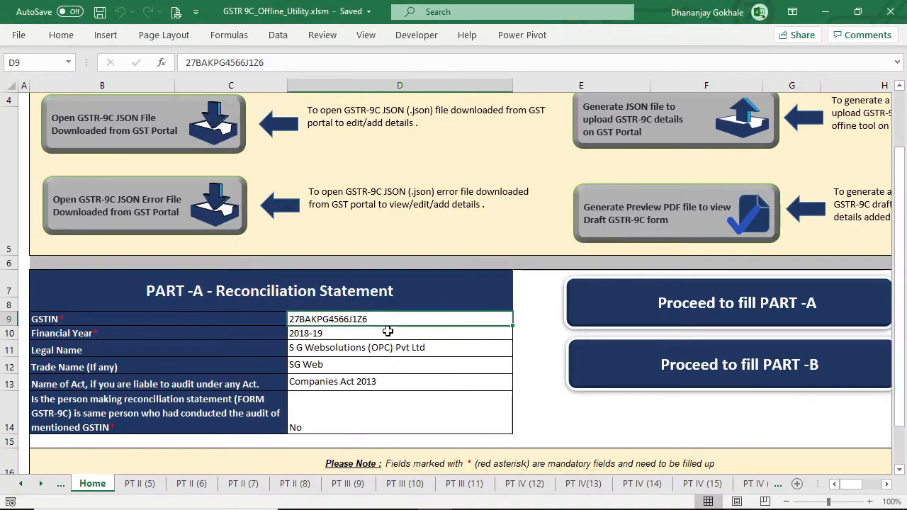
key(ctrl+s)
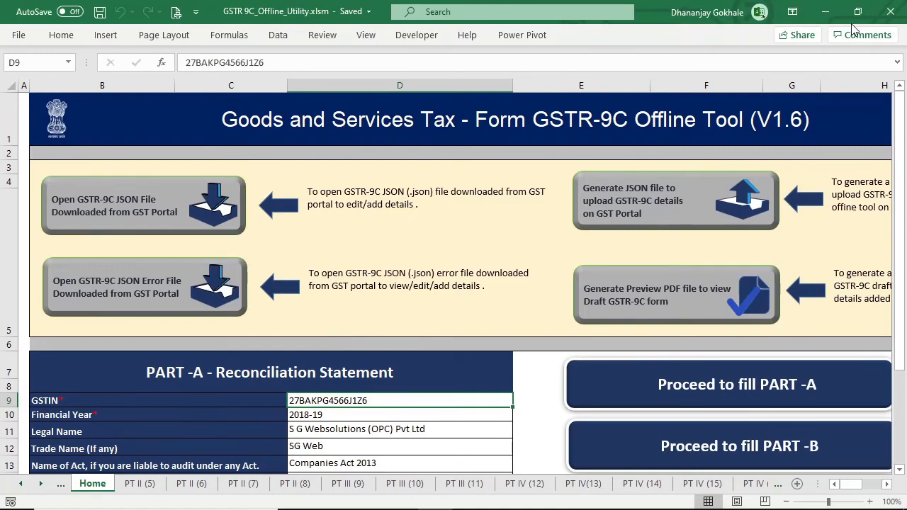
click(891, 13)
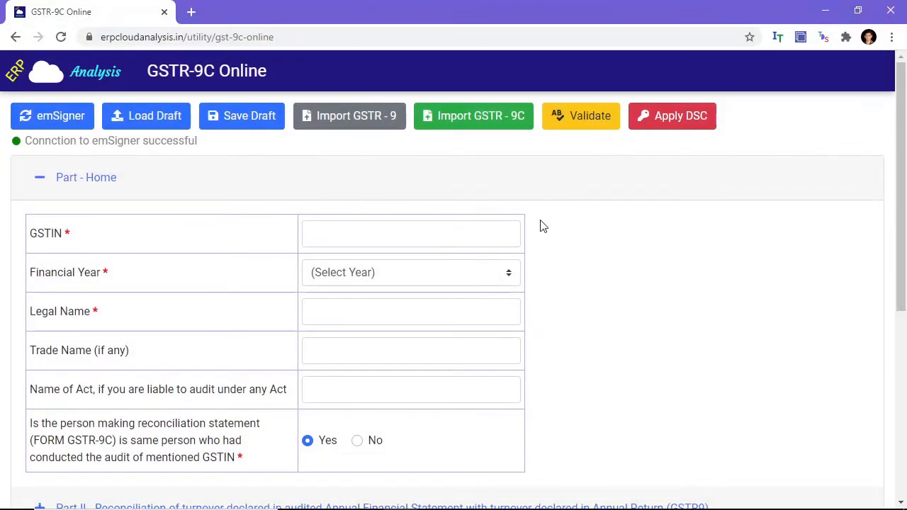
- Import GSTR 9C_Offline_Utility.xlsm from the Desktop as GSTR-9C data and check the filled Home fields
click(464, 116)
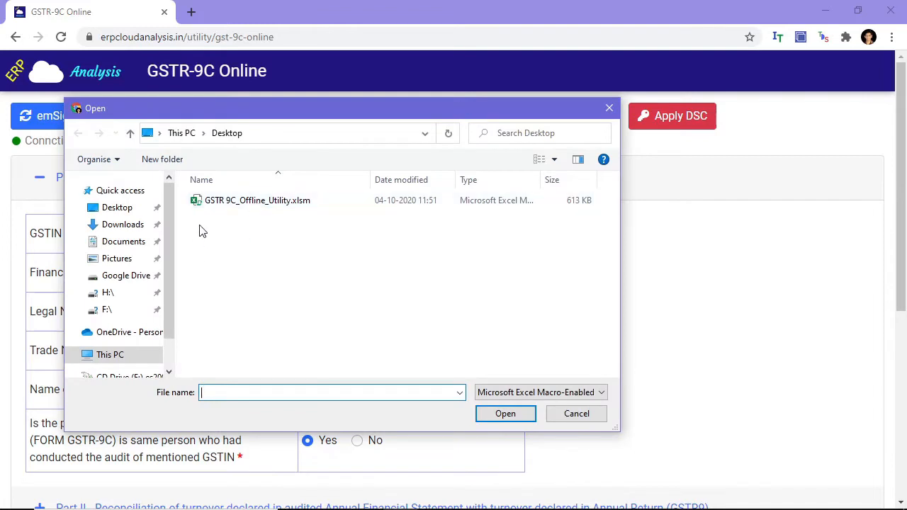
click(243, 204)
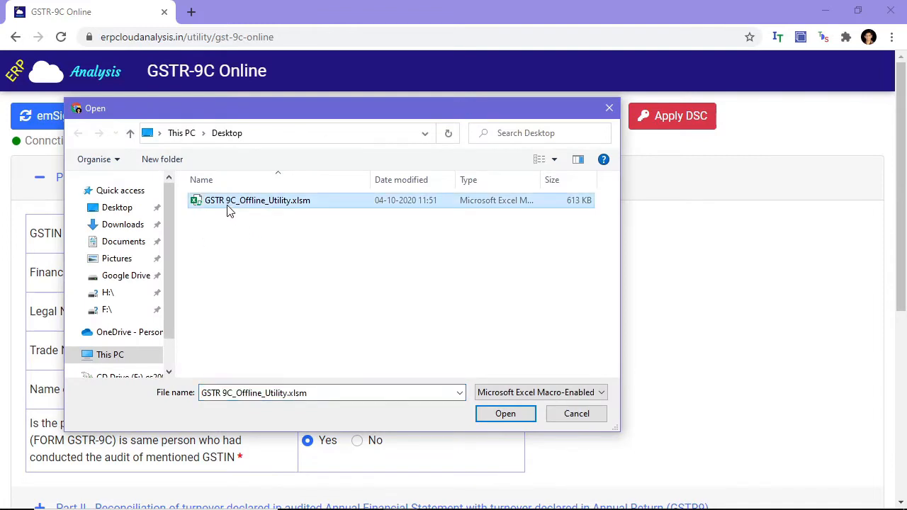
click(504, 414)
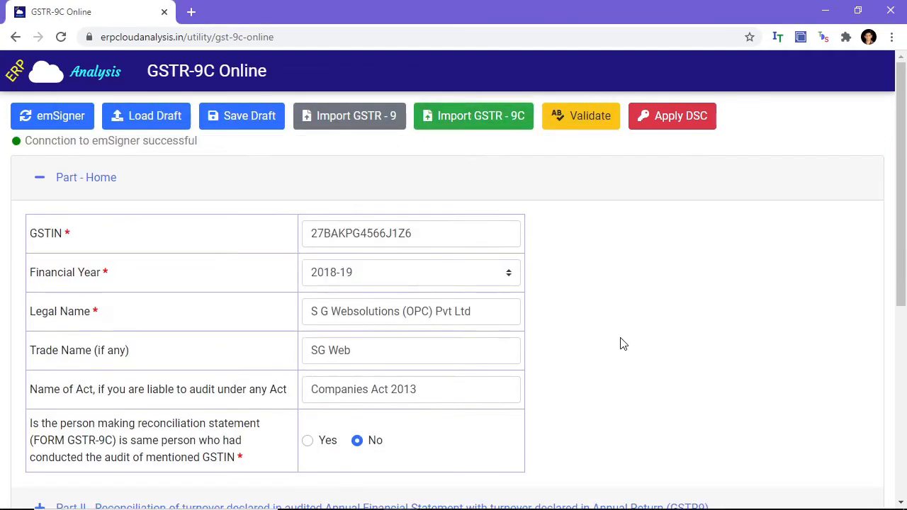
scroll(623, 333, down, 3)
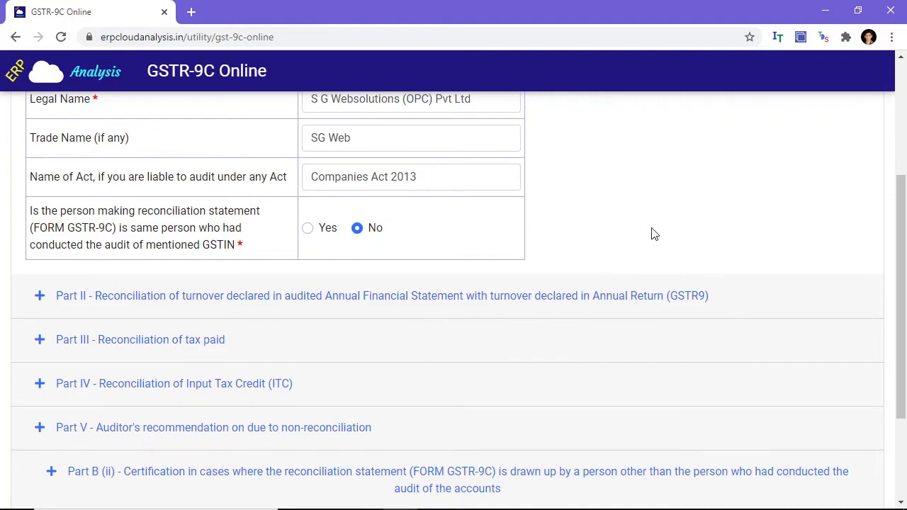
scroll(655, 269, up, 3)
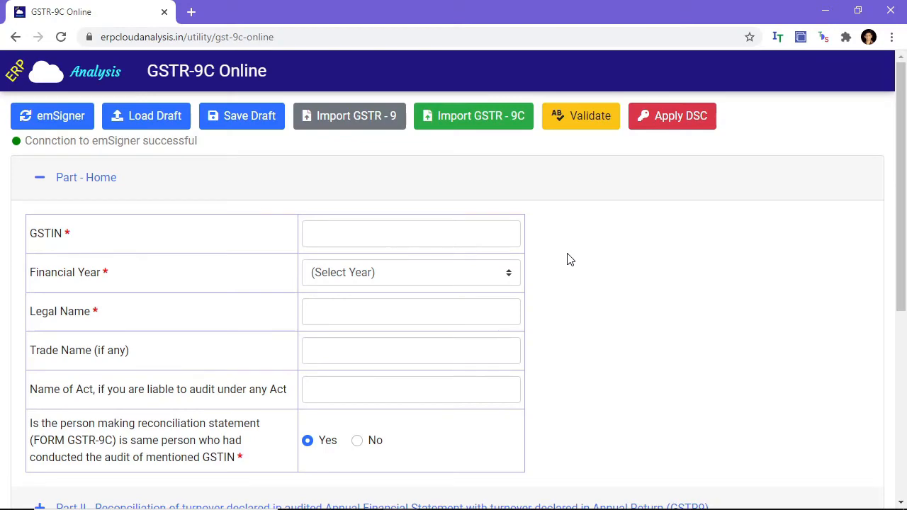
- Examine table 5, Reconciliation of Gross Turnover, in Part II of the blank form, including turnover declared in the annual return
scroll(610, 237, down, 2)
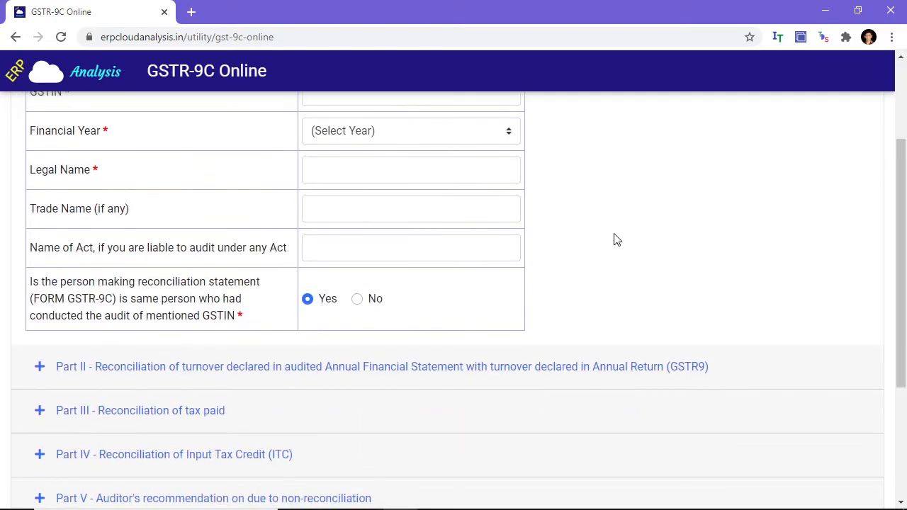
click(533, 367)
scroll(622, 262, down, 4)
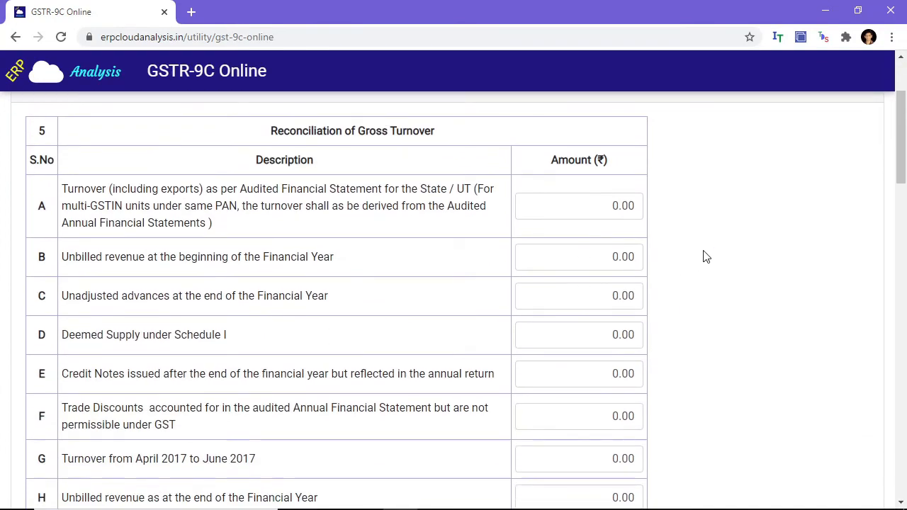
scroll(716, 253, down, 3)
scroll(716, 253, down, 4)
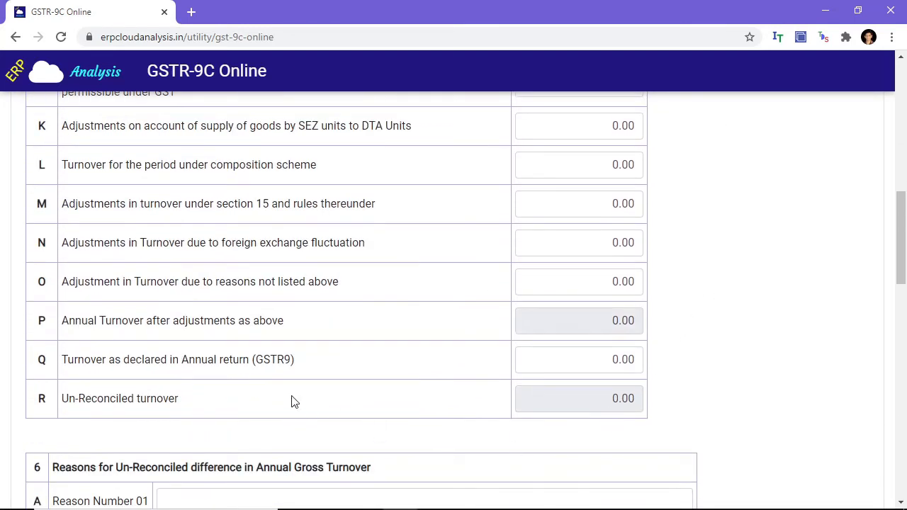
click(599, 359)
click(708, 335)
scroll(666, 334, down, 2)
scroll(732, 330, up, 4)
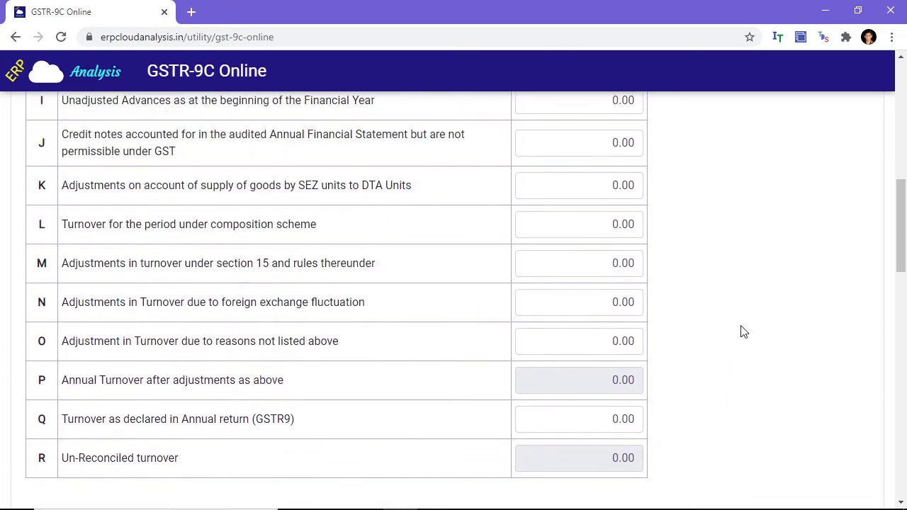
scroll(733, 350, up, 4)
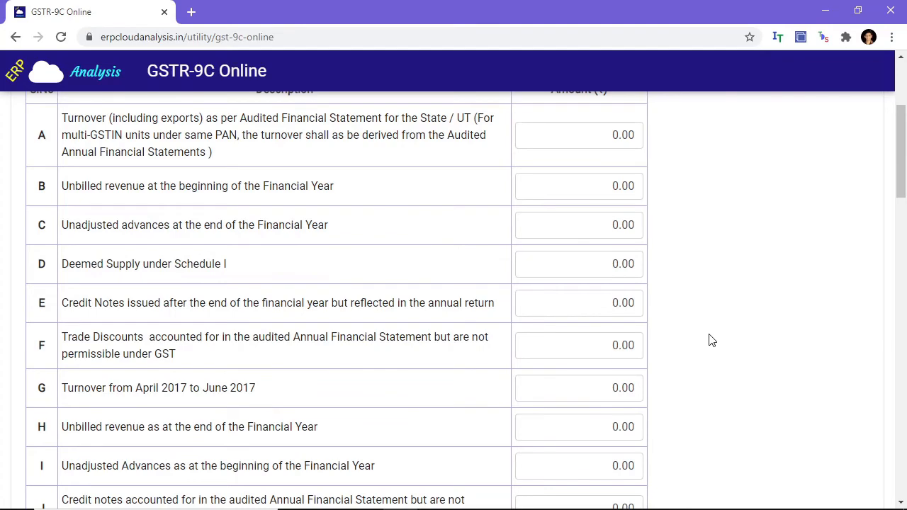
- Import the GSTR-9 data from XYZ-Limited-Annual-Return.pdf and check the annual return amounts in Part II tables 5 and 7
scroll(712, 340, up, 3)
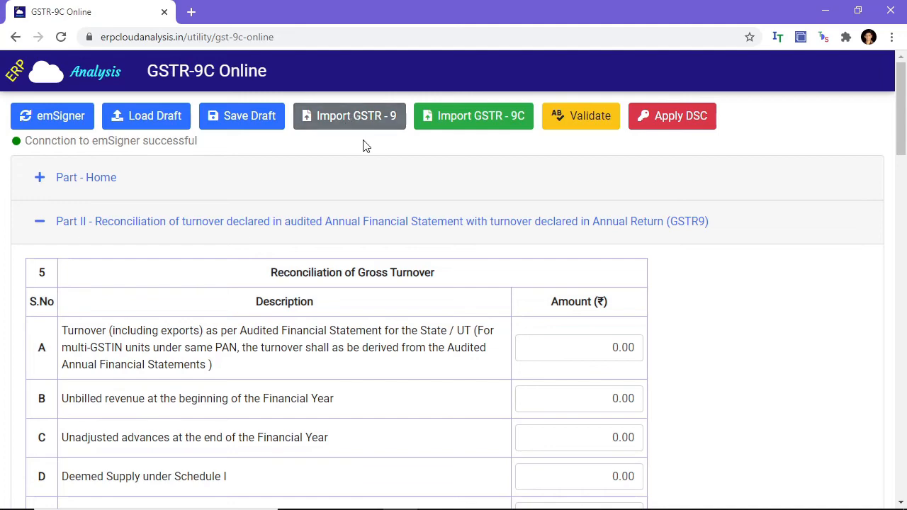
click(350, 120)
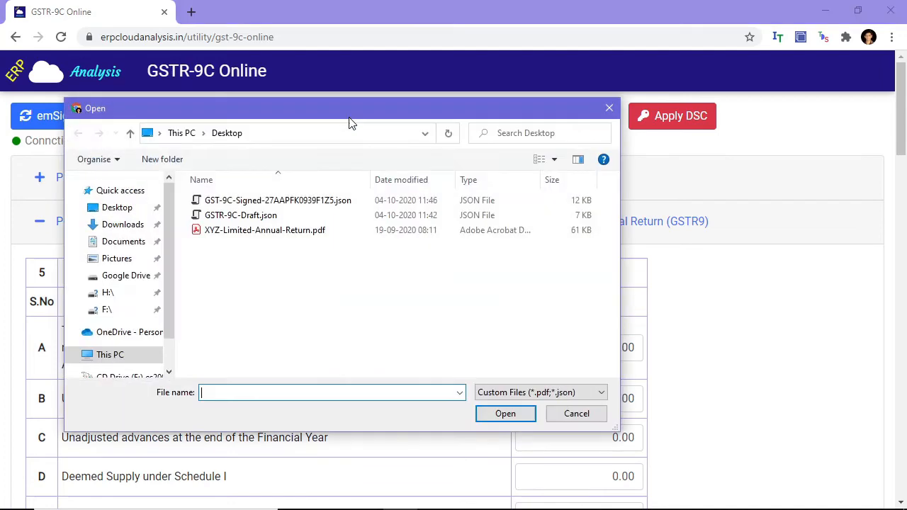
click(244, 234)
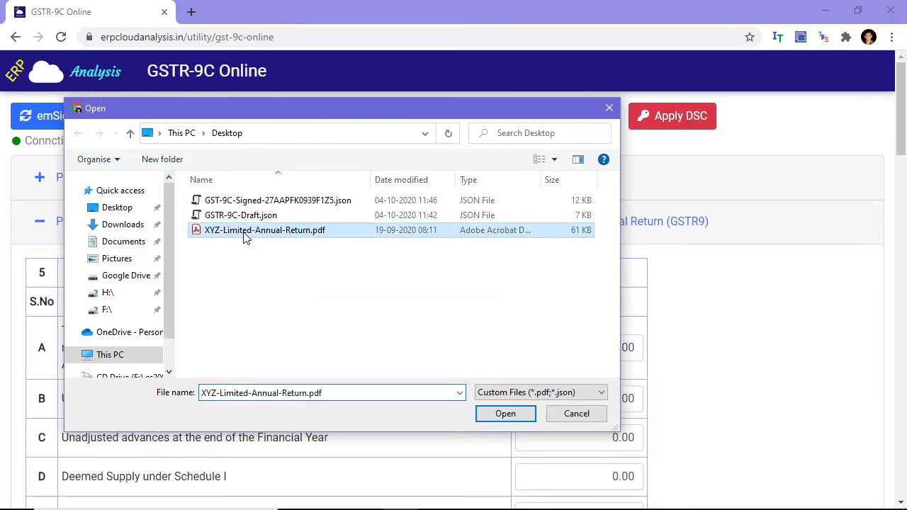
click(505, 415)
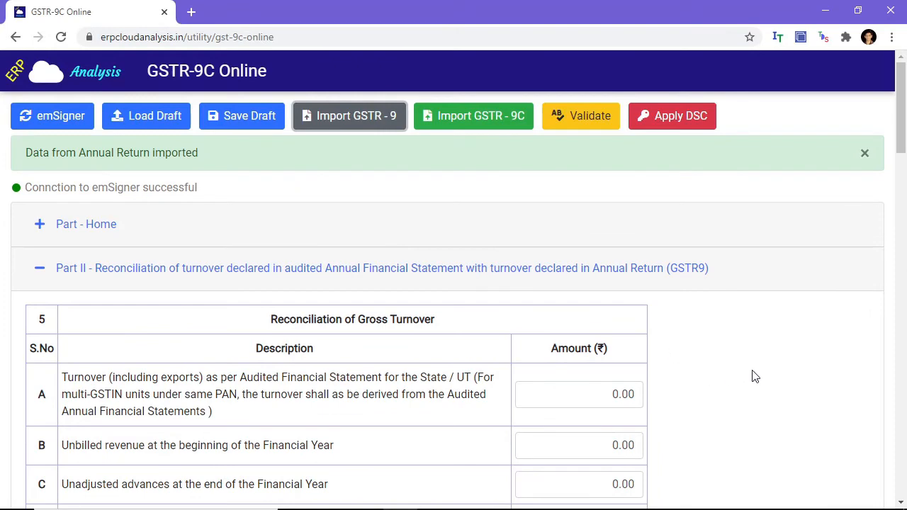
scroll(760, 323, down, 10)
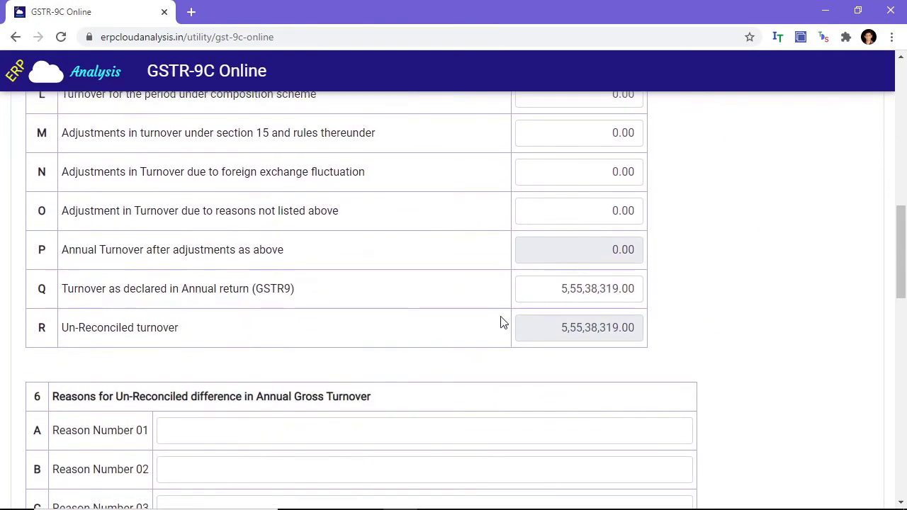
scroll(709, 291, down, 6)
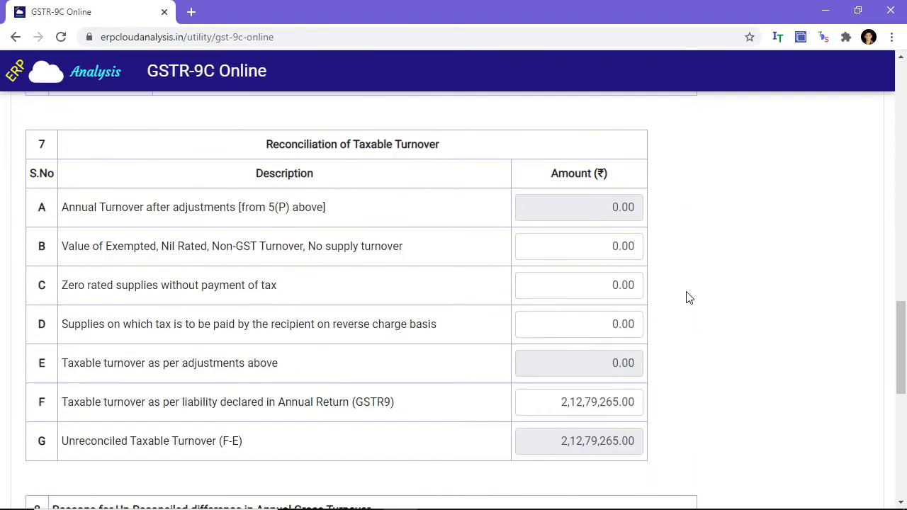
scroll(658, 347, down, 2)
scroll(713, 364, up, 12)
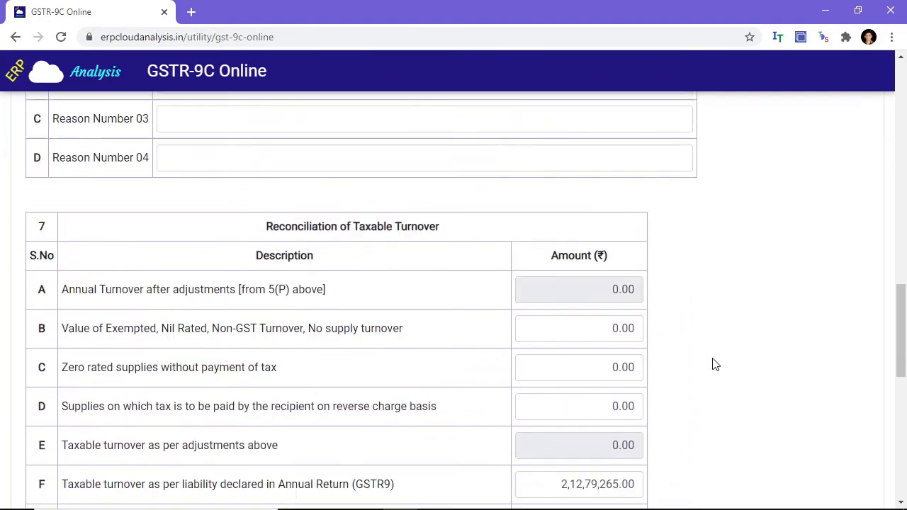
scroll(763, 381, up, 8)
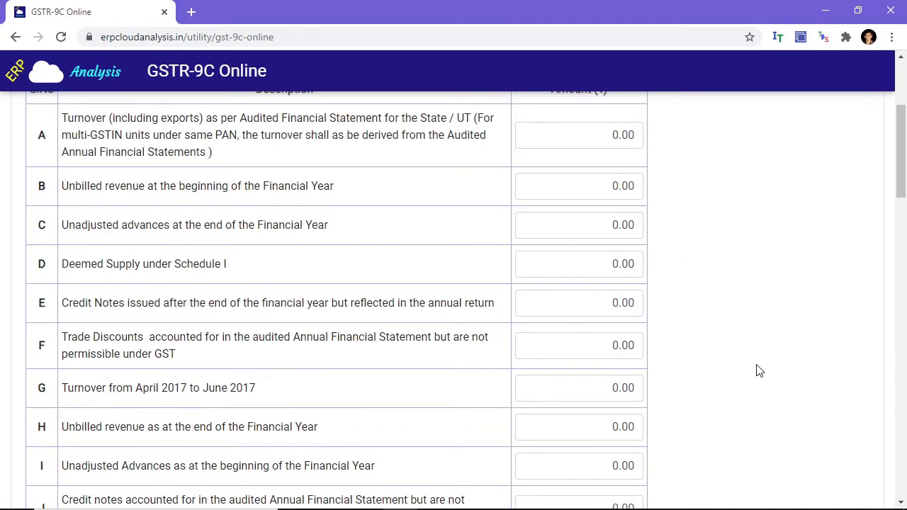